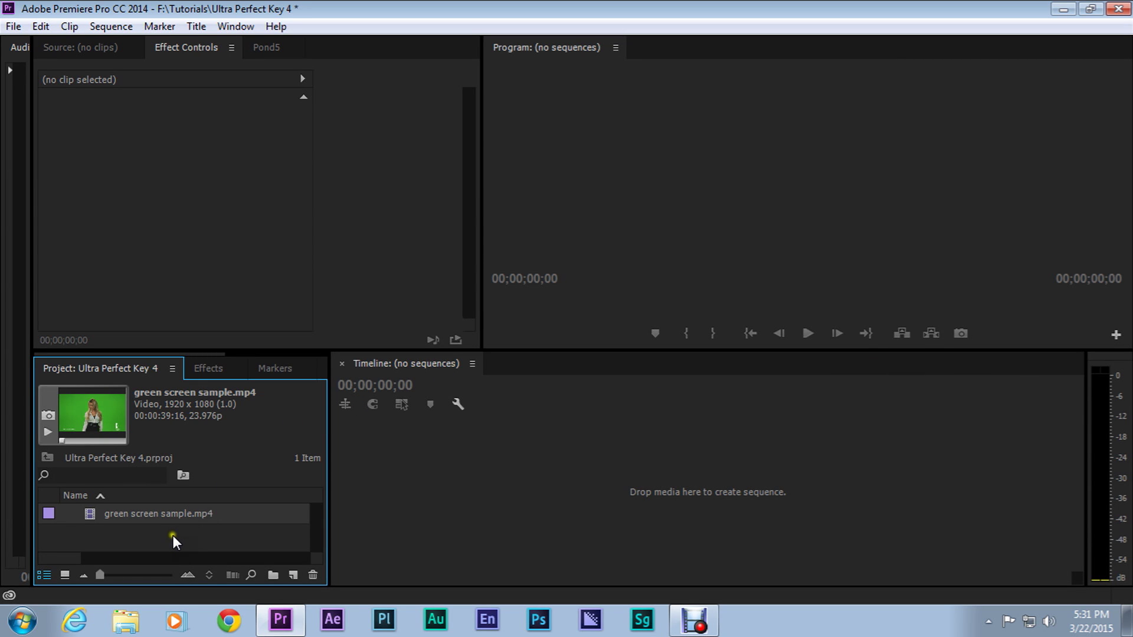
- Load green screen sample.mp4 into the Source monitor to preview it
{"action": "left_click", "coordinate": [128, 517]}
{"action": "double_click", "coordinate": [126, 515]}
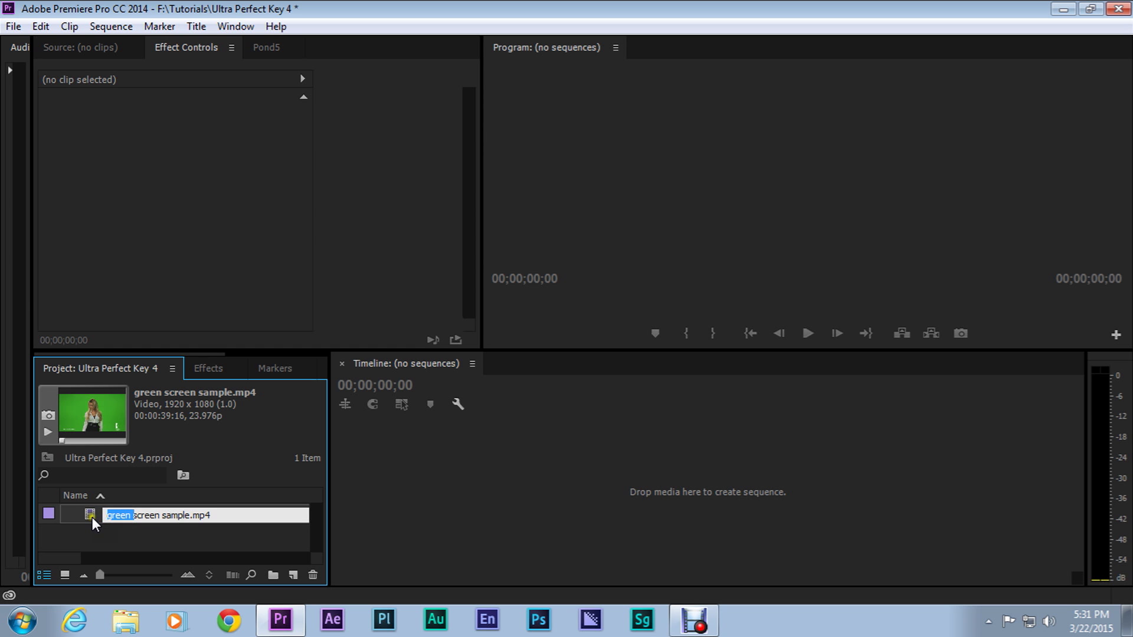
{"action": "double_click", "coordinate": [92, 517]}
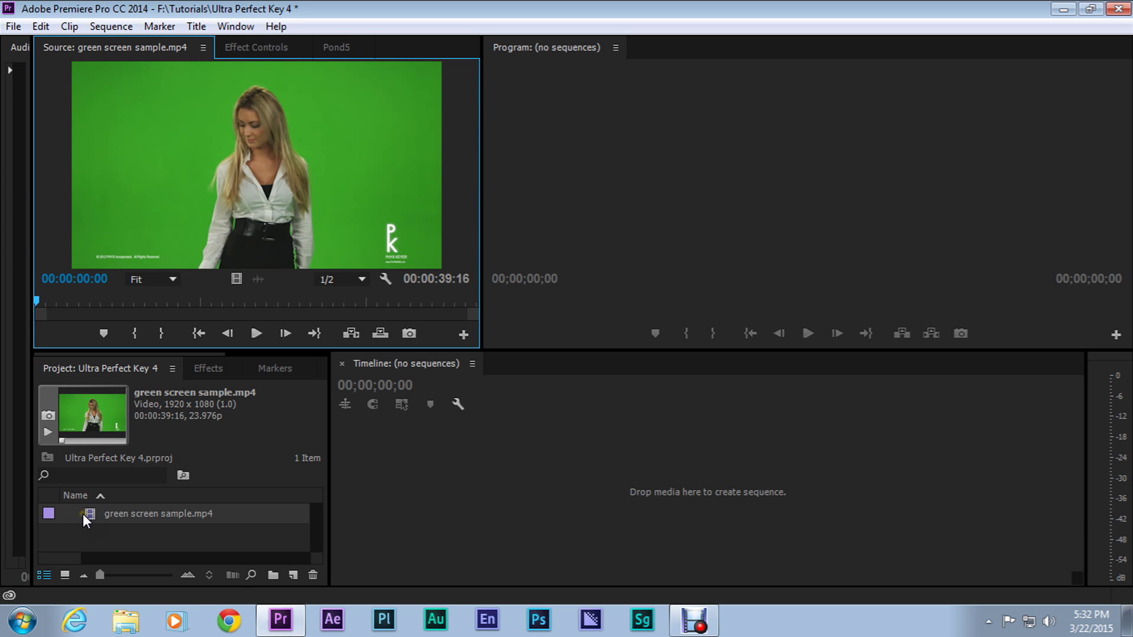
- Build a green screen sample sequence from the clip and trim its end to 00:00:34:06
{"action": "left_click_drag", "start_coordinate": [92, 511], "coordinate": [436, 484]}
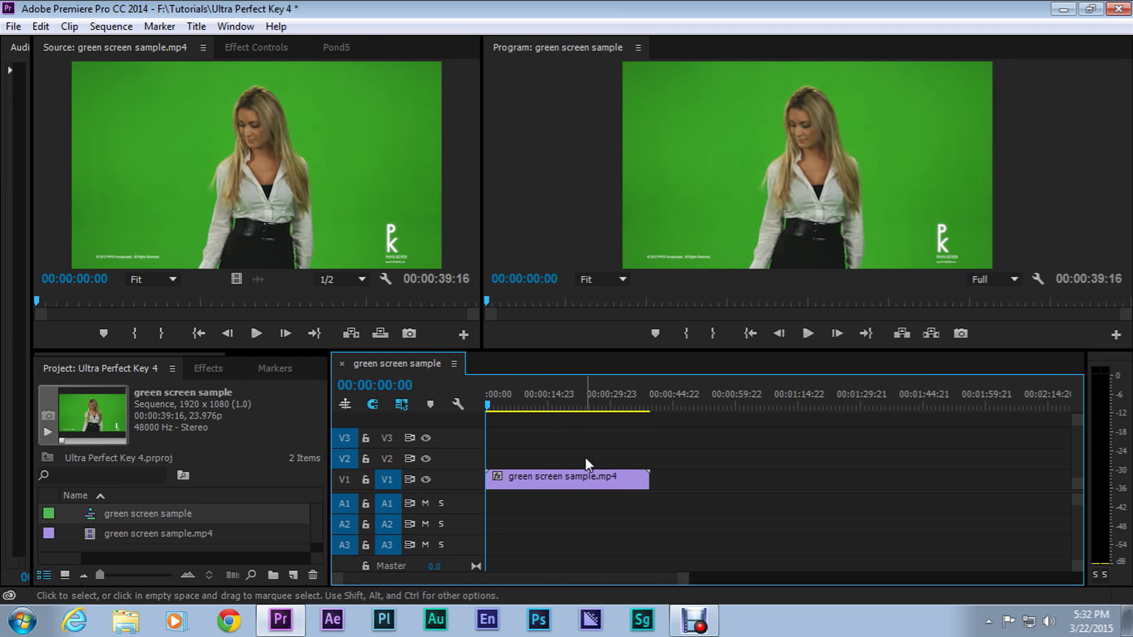
{"action": "key", "text": "="}
{"action": "left_click_drag", "start_coordinate": [917, 407], "coordinate": [944, 408]}
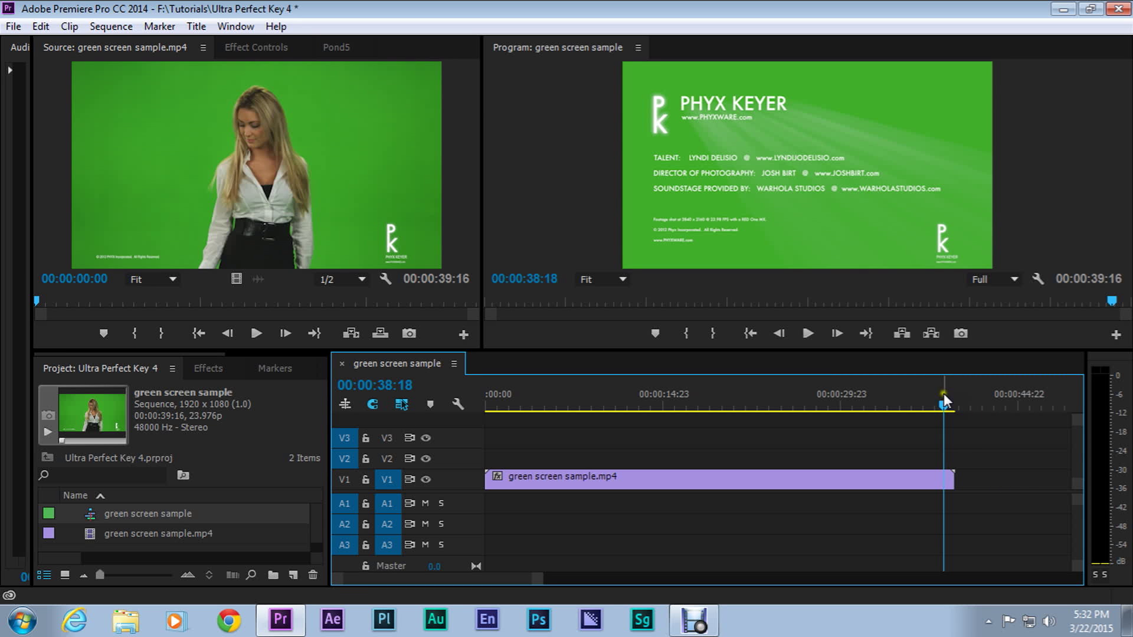
{"action": "left_click_drag", "start_coordinate": [943, 401], "coordinate": [890, 413]}
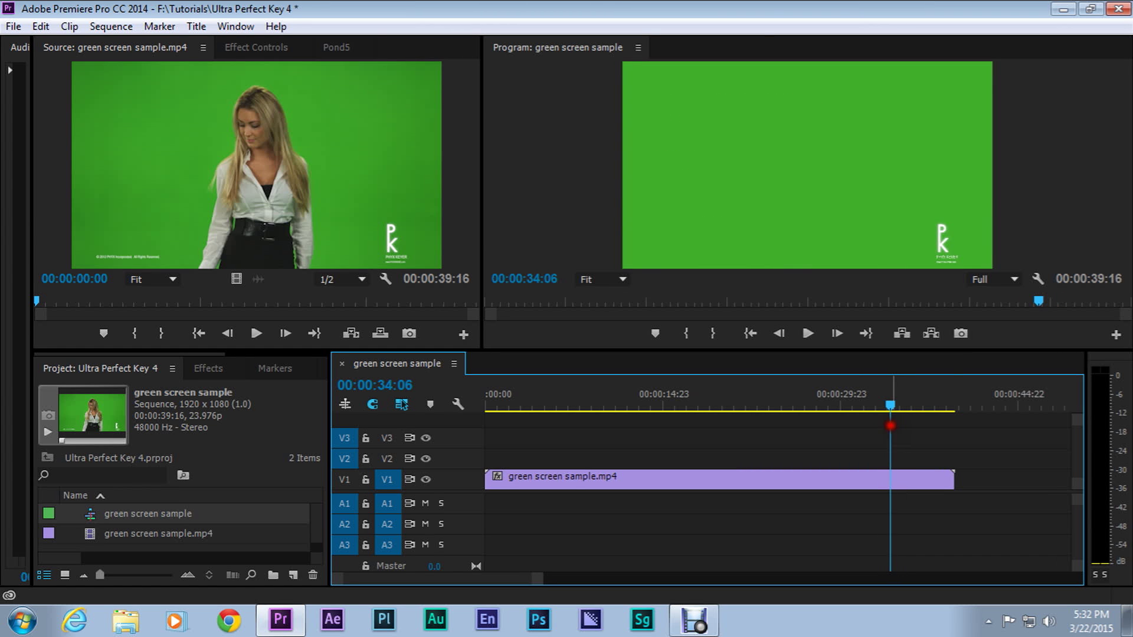
{"action": "left_click_drag", "start_coordinate": [947, 476], "coordinate": [890, 479]}
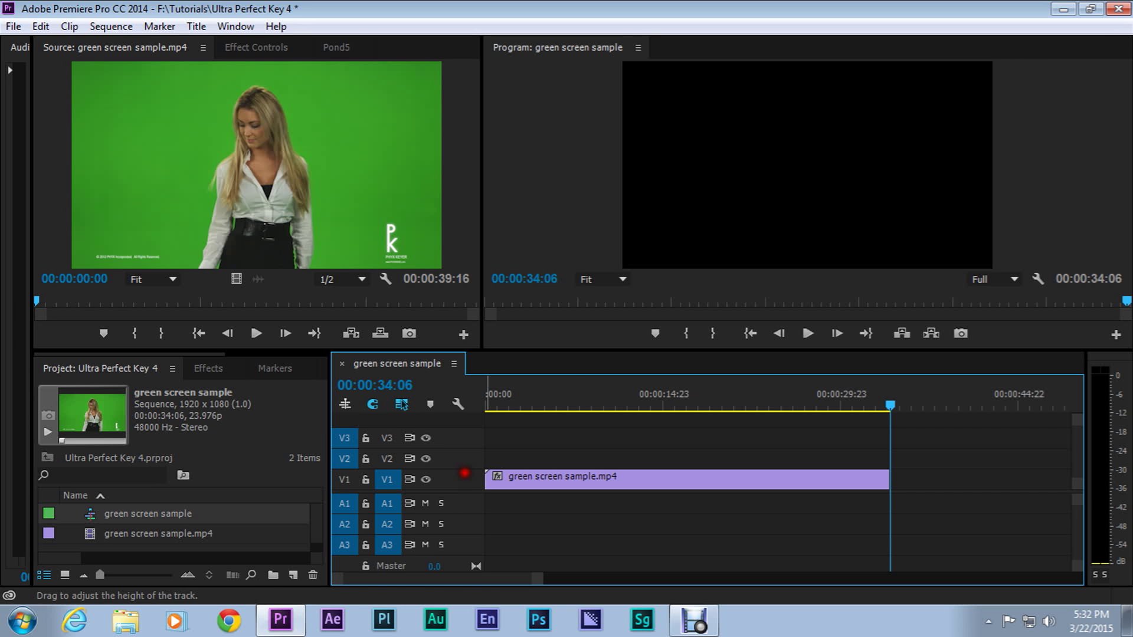
- Duplicate the V1 clip onto track V2 with an Alt-drag
{"action": "left_click", "coordinate": [616, 476]}
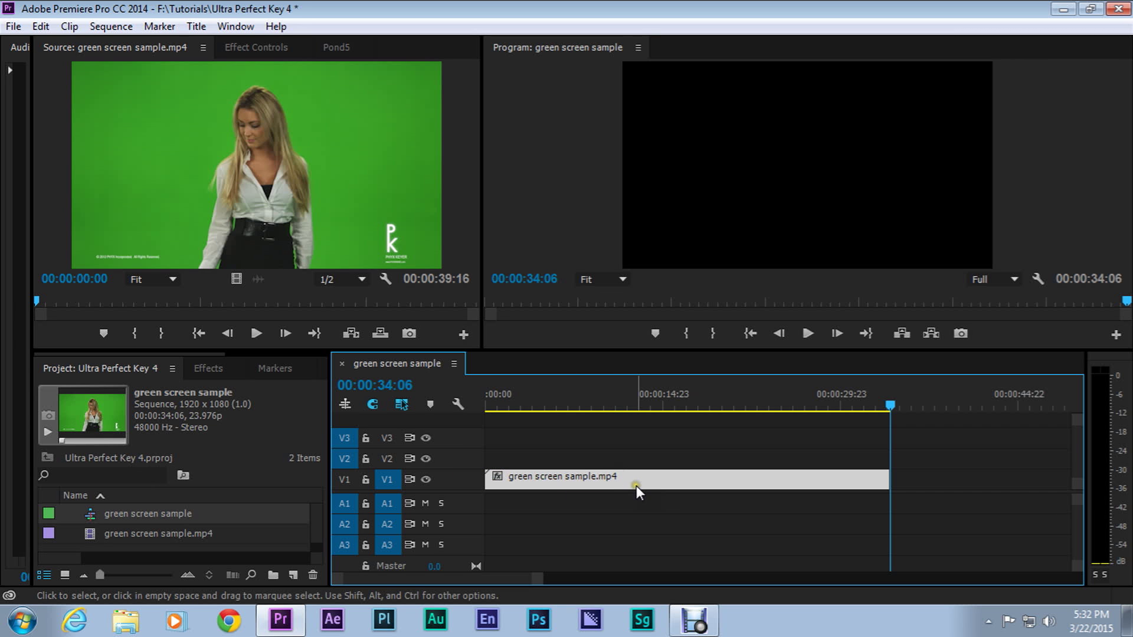
{"action": "left_click", "coordinate": [641, 474]}
{"action": "left_click_drag", "start_coordinate": [644, 474], "coordinate": [641, 462]}
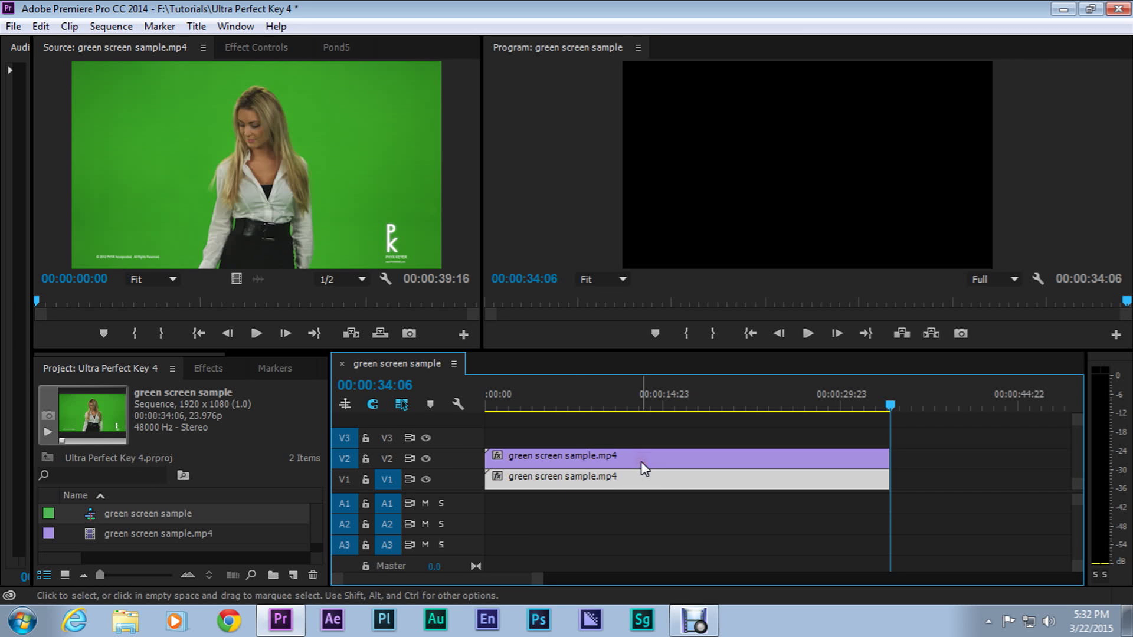
- Hide track V2, show the Effects list, and return to the sequence start
{"action": "left_click", "coordinate": [639, 394]}
{"action": "left_click", "coordinate": [425, 459]}
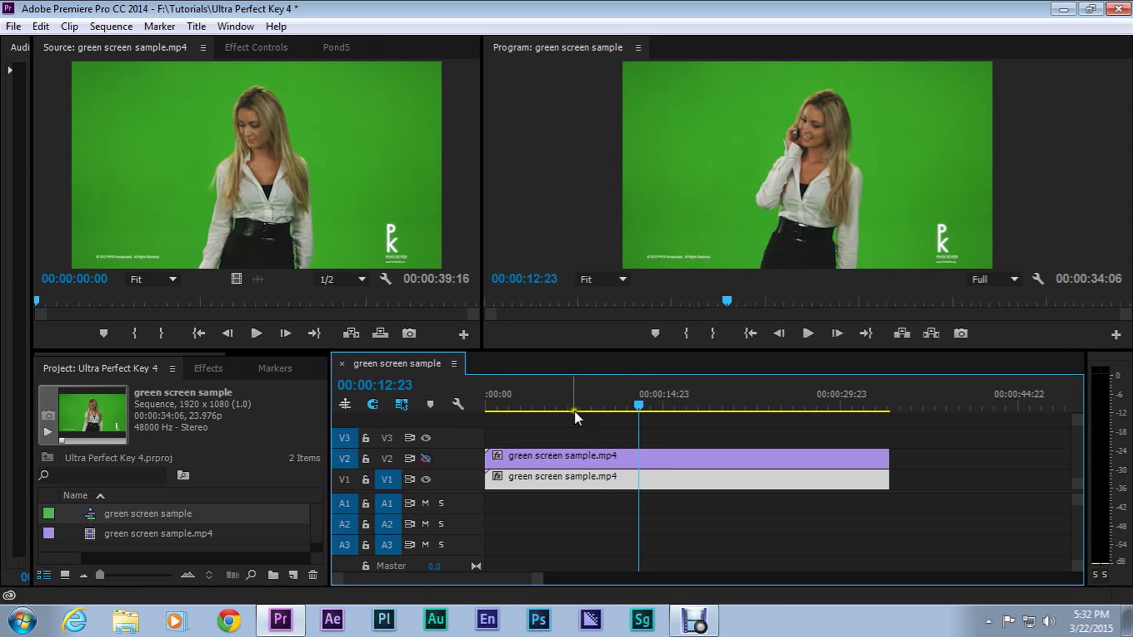
{"action": "left_click", "coordinate": [612, 394]}
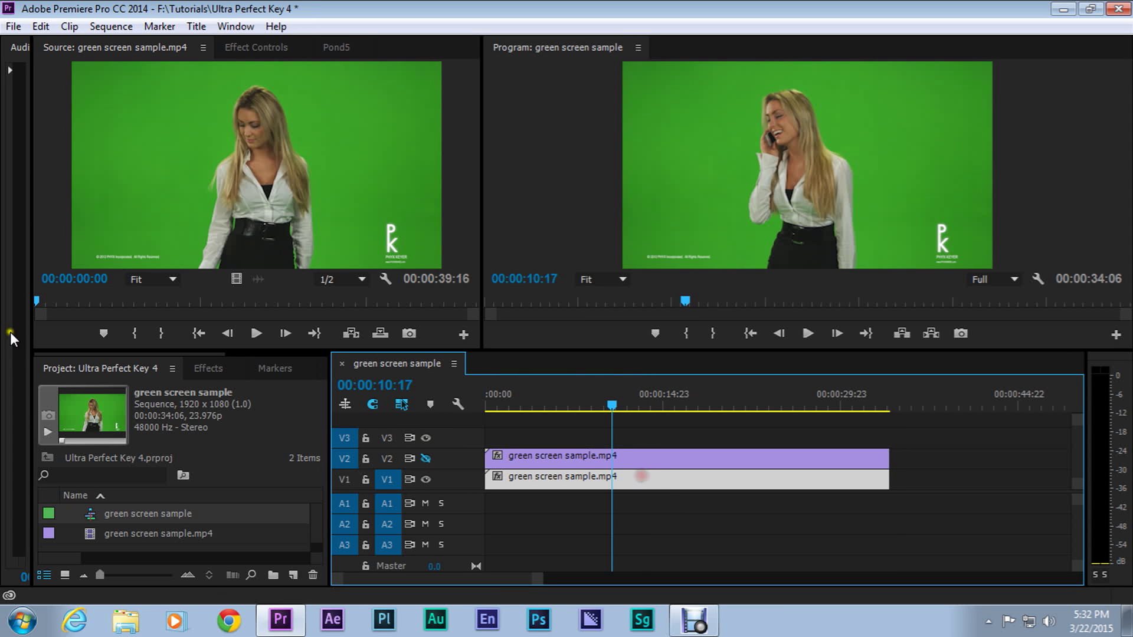
{"action": "left_click", "coordinate": [210, 365]}
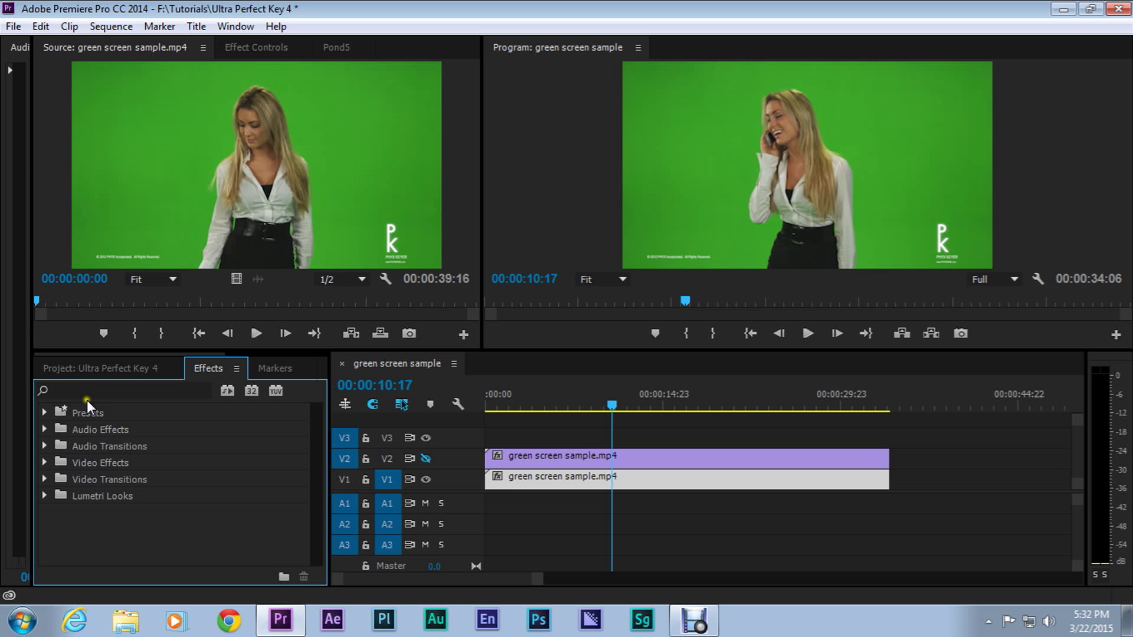
{"action": "left_click_drag", "start_coordinate": [613, 409], "coordinate": [484, 411]}
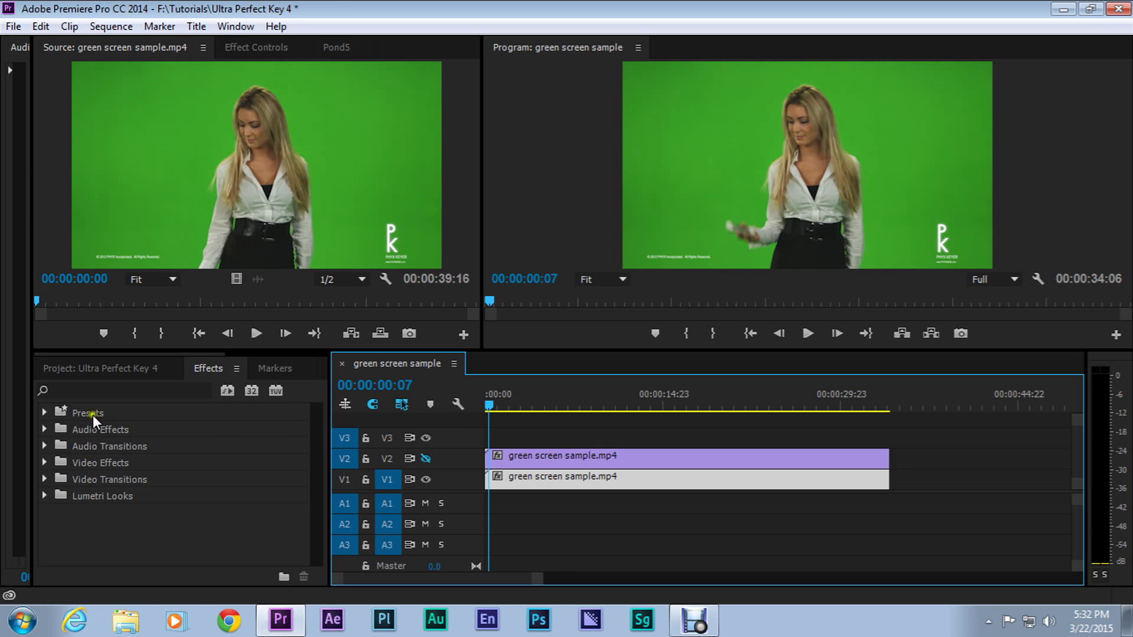
- Apply the Crop effect to the V1 clip and show its Effect Controls
{"action": "left_click", "coordinate": [94, 392]}
{"action": "type", "text": "c"}
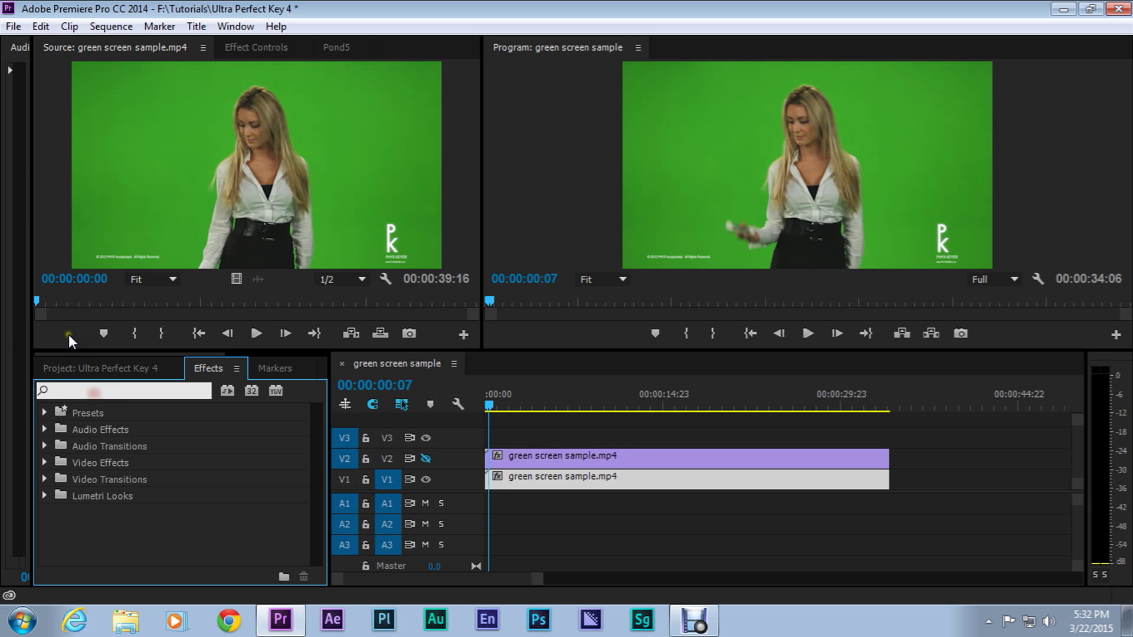
{"action": "type", "text": "rop"}
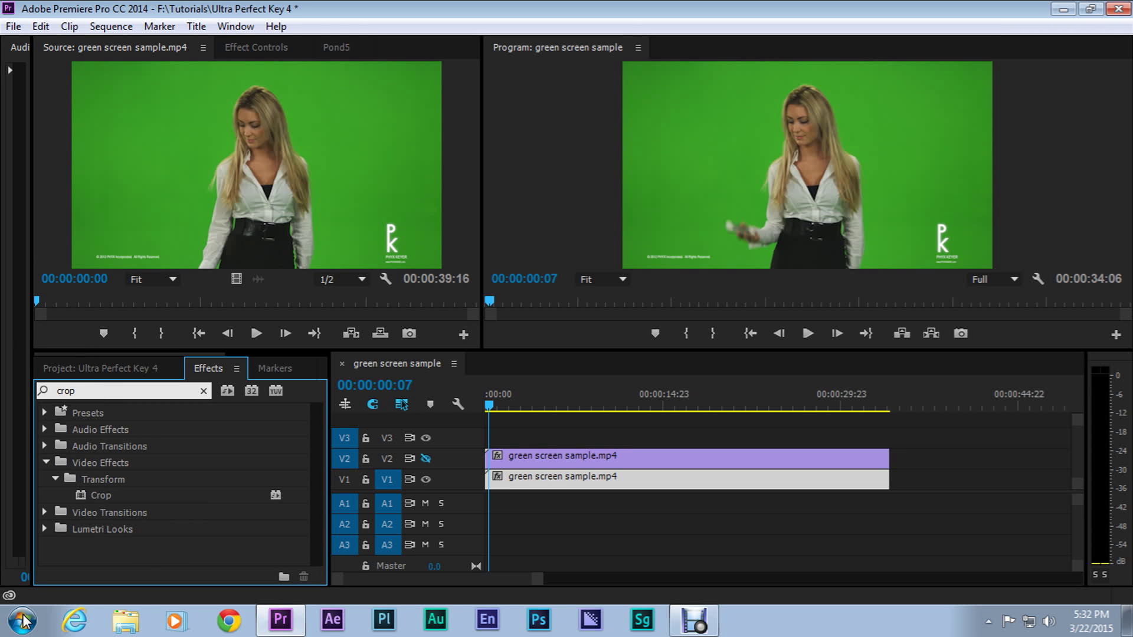
{"action": "left_click_drag", "start_coordinate": [98, 495], "coordinate": [616, 482]}
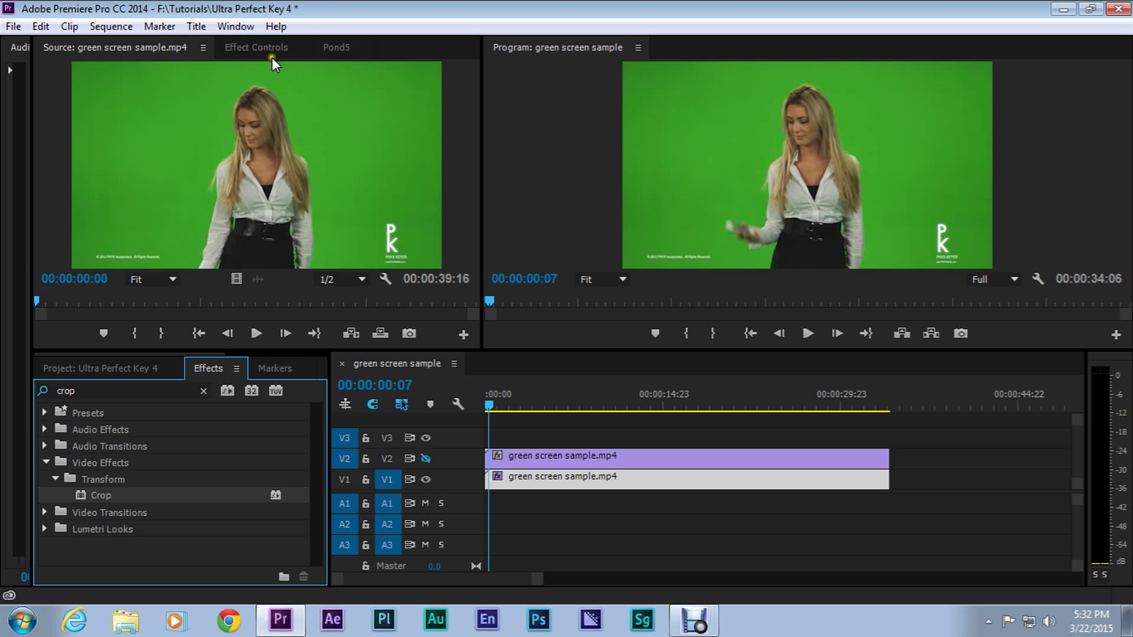
{"action": "left_click", "coordinate": [259, 47]}
- Draw a closed pen mask for Crop tracing around the woman
{"action": "left_click", "coordinate": [121, 184]}
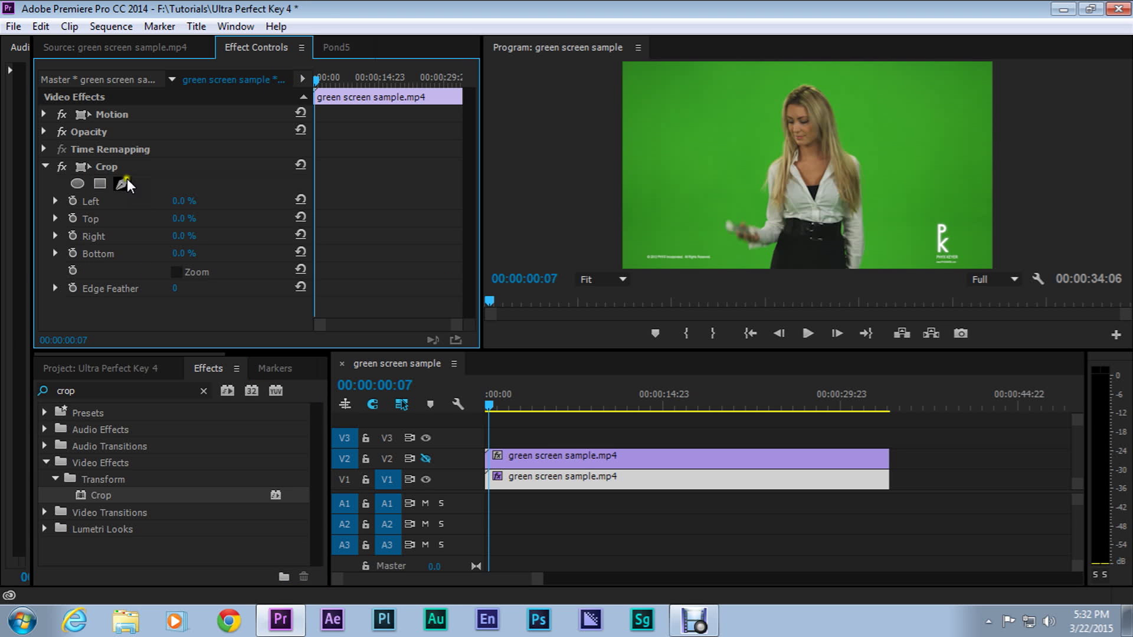
{"action": "left_click", "coordinate": [751, 250]}
{"action": "left_click", "coordinate": [709, 266]}
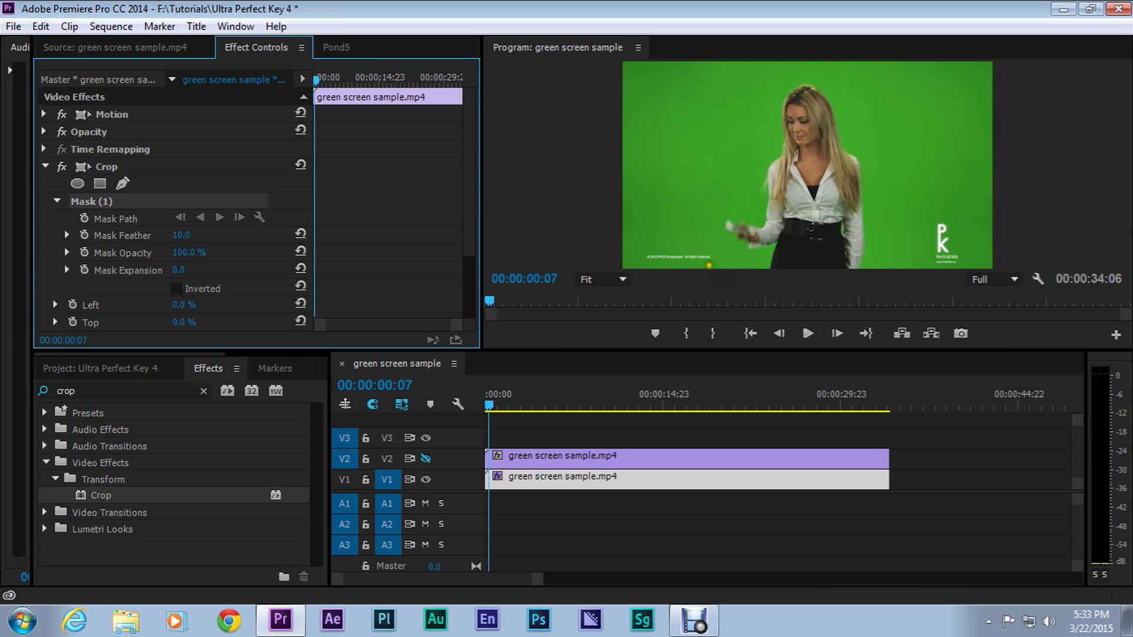
{"action": "left_click_drag", "start_coordinate": [714, 265], "coordinate": [717, 163]}
{"action": "left_click", "coordinate": [745, 109]}
{"action": "left_click_drag", "start_coordinate": [745, 108], "coordinate": [890, 119]}
{"action": "left_click", "coordinate": [890, 119]}
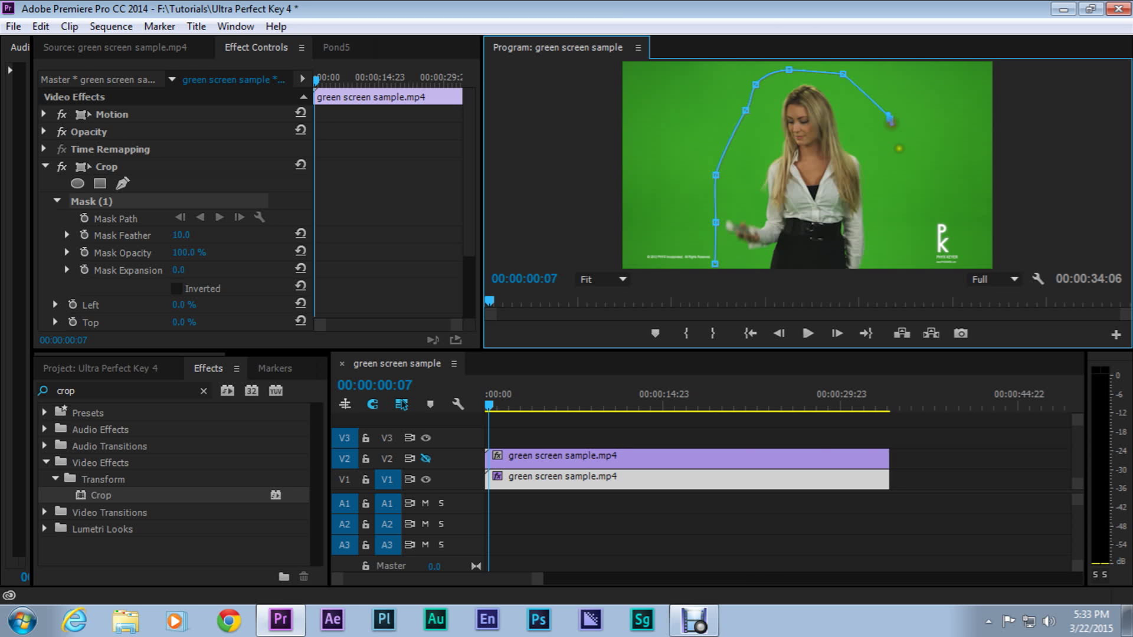
{"action": "left_click", "coordinate": [897, 160]}
{"action": "left_click", "coordinate": [893, 238]}
{"action": "left_click", "coordinate": [894, 266]}
{"action": "left_click", "coordinate": [714, 265]}
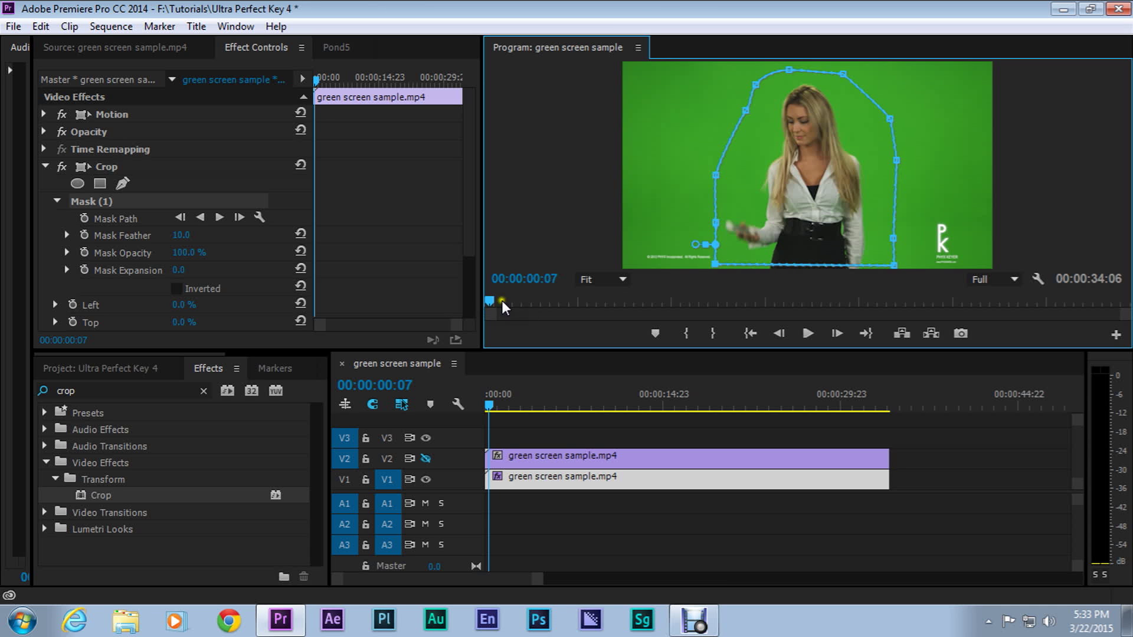
- At 10% view, move the bottom mask points below the frame, then fit the view
{"action": "left_click", "coordinate": [597, 278]}
{"action": "left_click", "coordinate": [618, 340]}
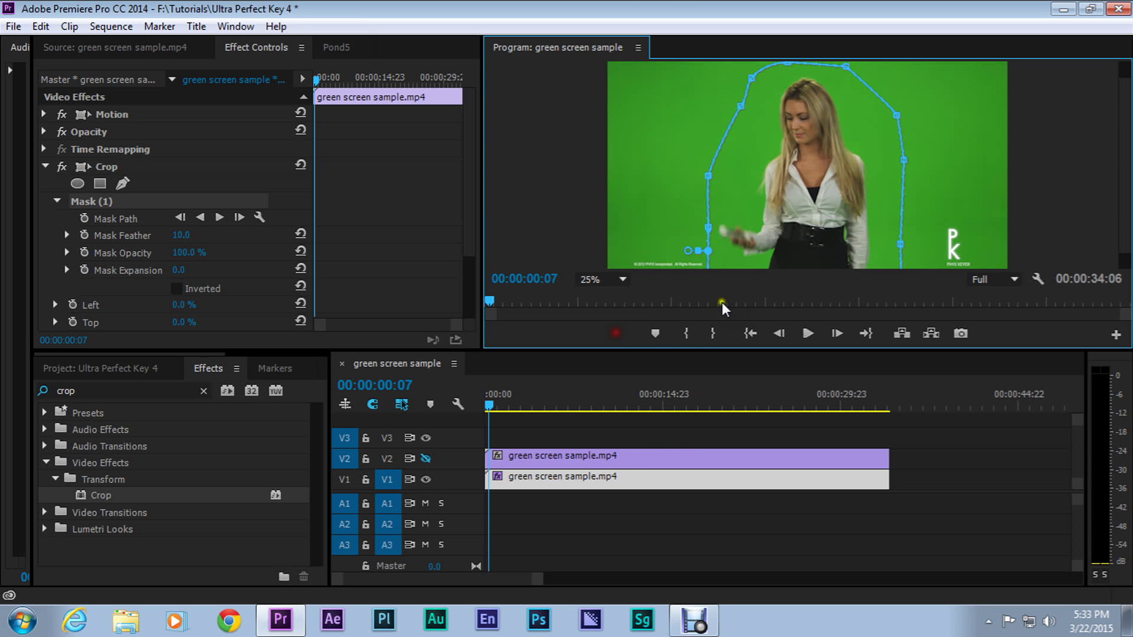
{"action": "left_click", "coordinate": [601, 279]}
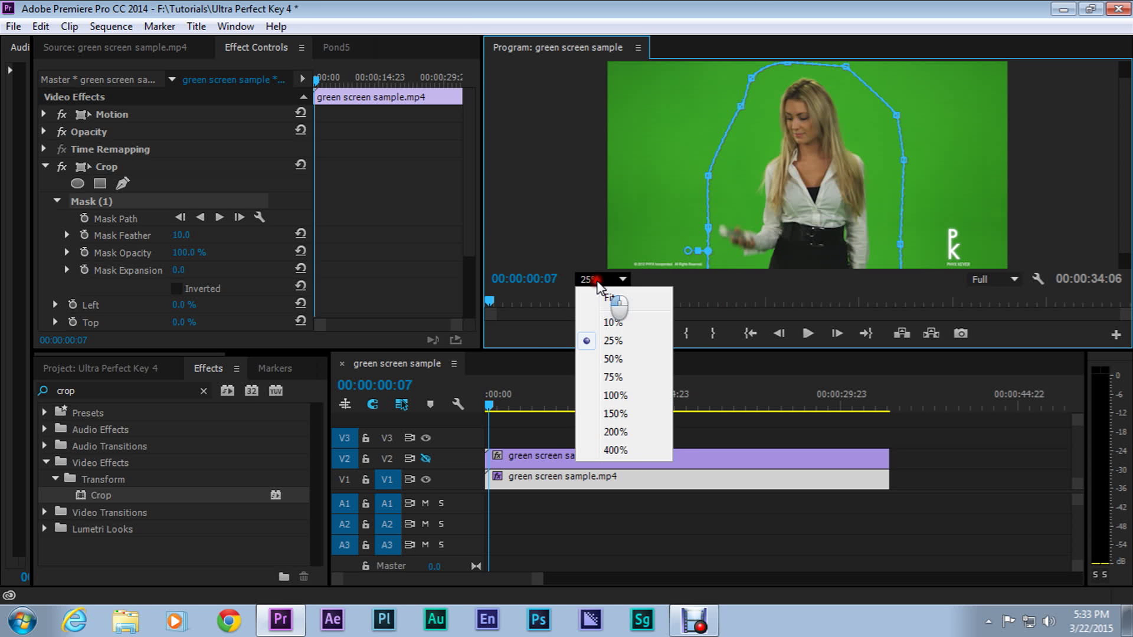
{"action": "left_click", "coordinate": [610, 323]}
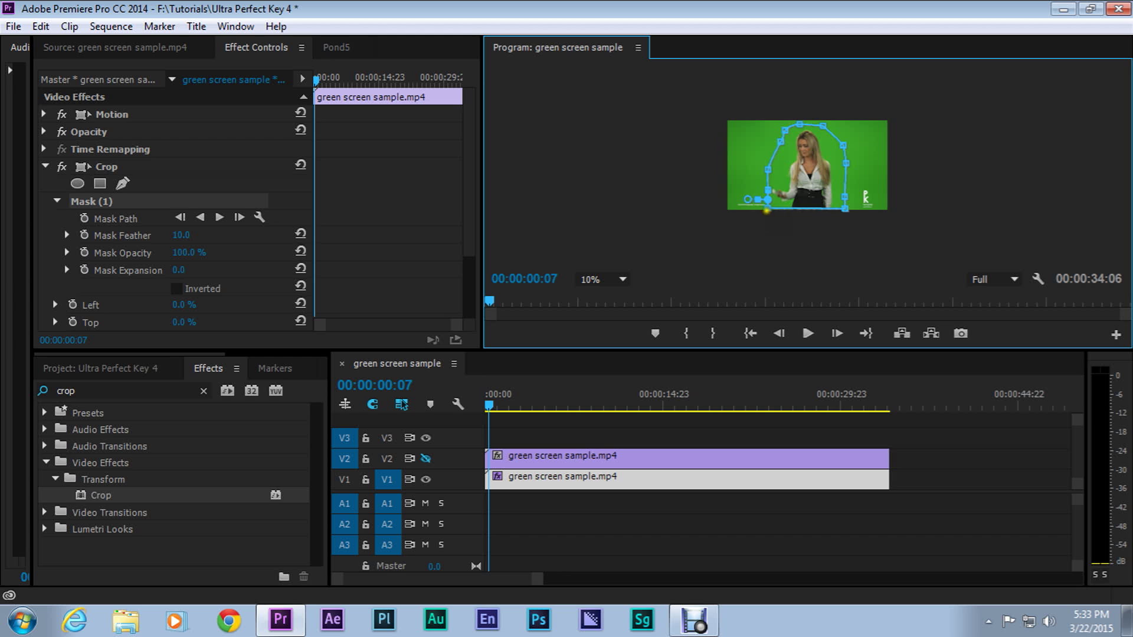
{"action": "left_click_drag", "start_coordinate": [766, 210], "coordinate": [767, 216]}
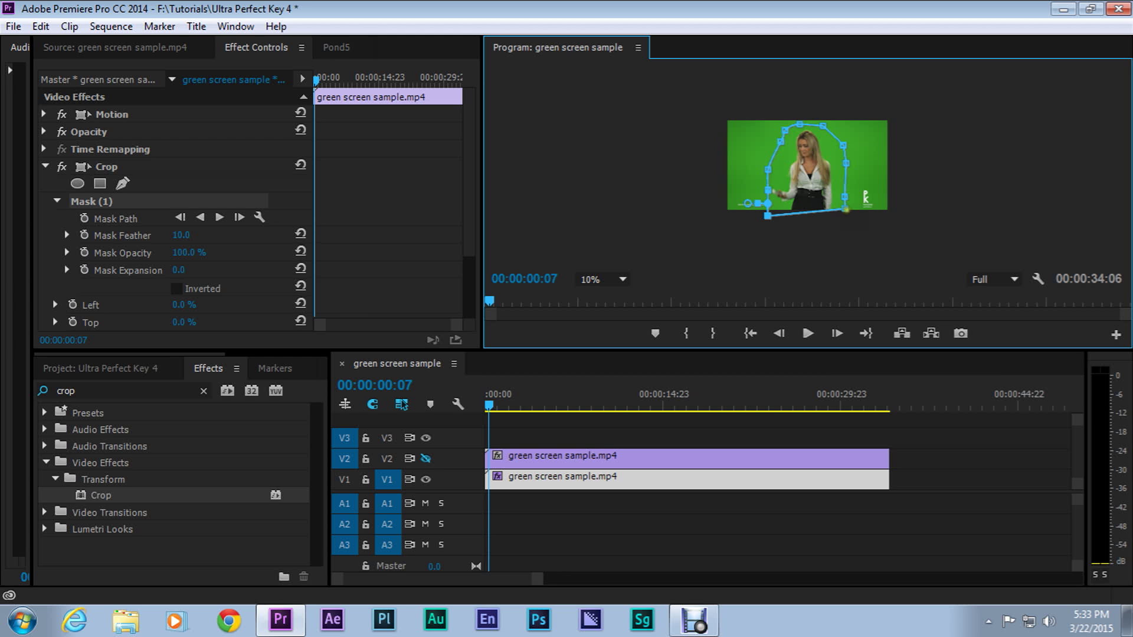
{"action": "left_click_drag", "start_coordinate": [844, 209], "coordinate": [845, 214]}
{"action": "left_click", "coordinate": [588, 278]}
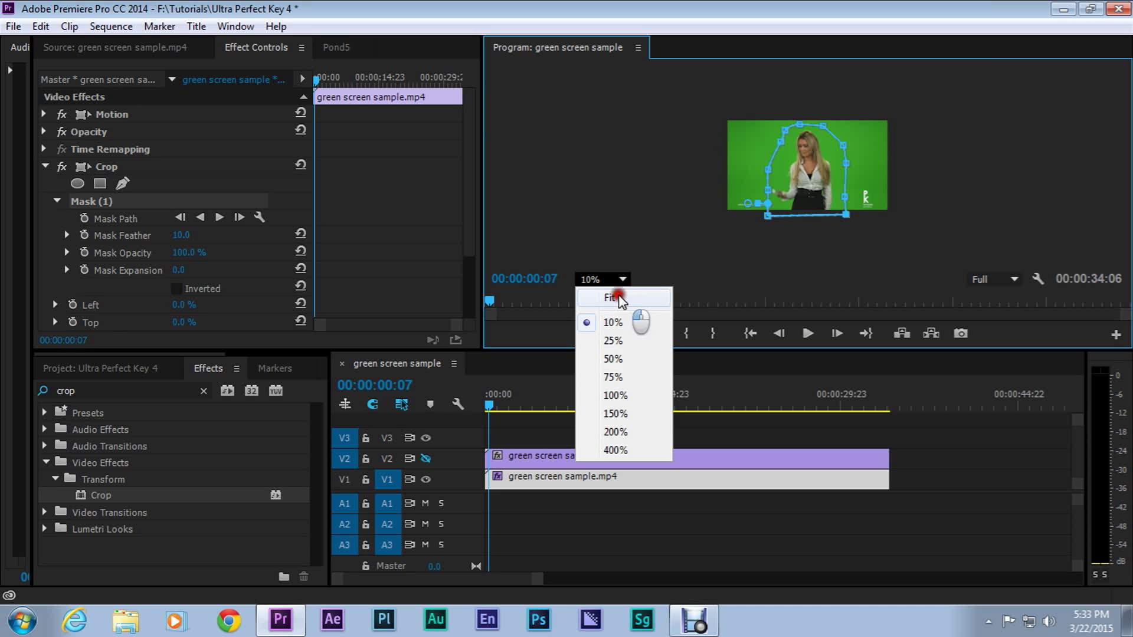
{"action": "left_click", "coordinate": [616, 295]}
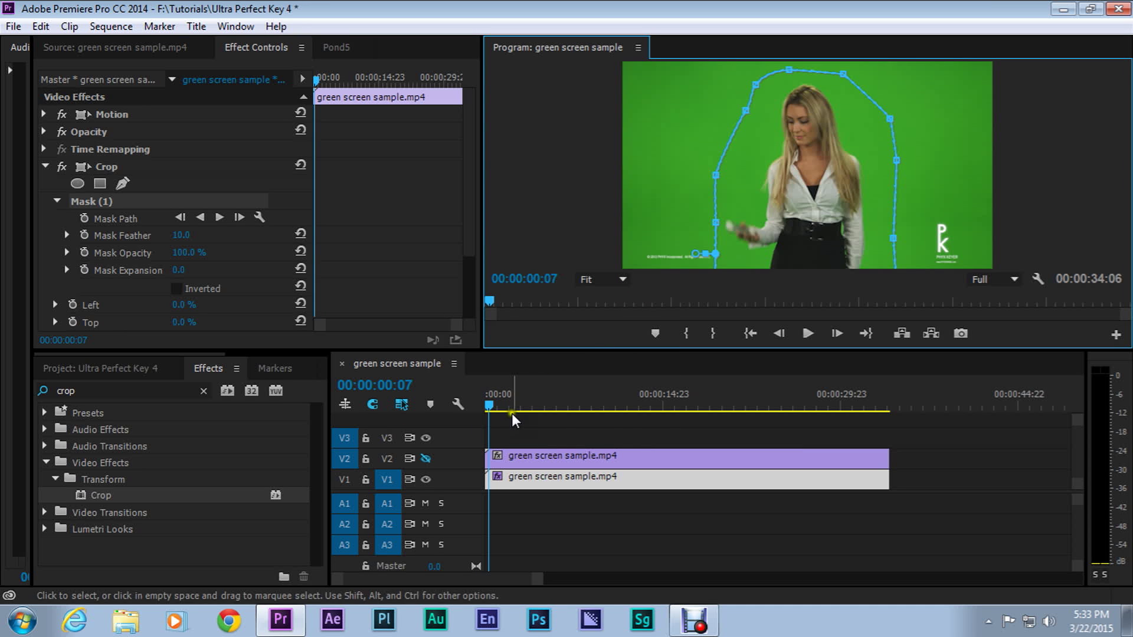
- Widen the mask's right side and add points to reshape it around the woman's head
{"action": "left_click_drag", "start_coordinate": [499, 404], "coordinate": [524, 403]}
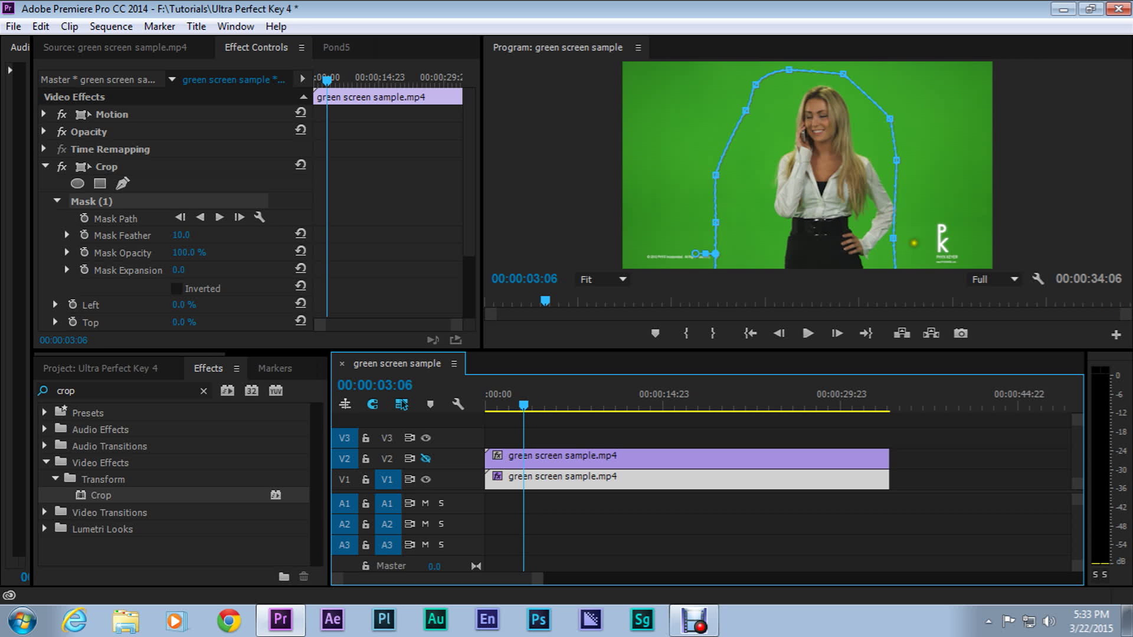
{"action": "left_click_drag", "start_coordinate": [893, 240], "coordinate": [913, 206]}
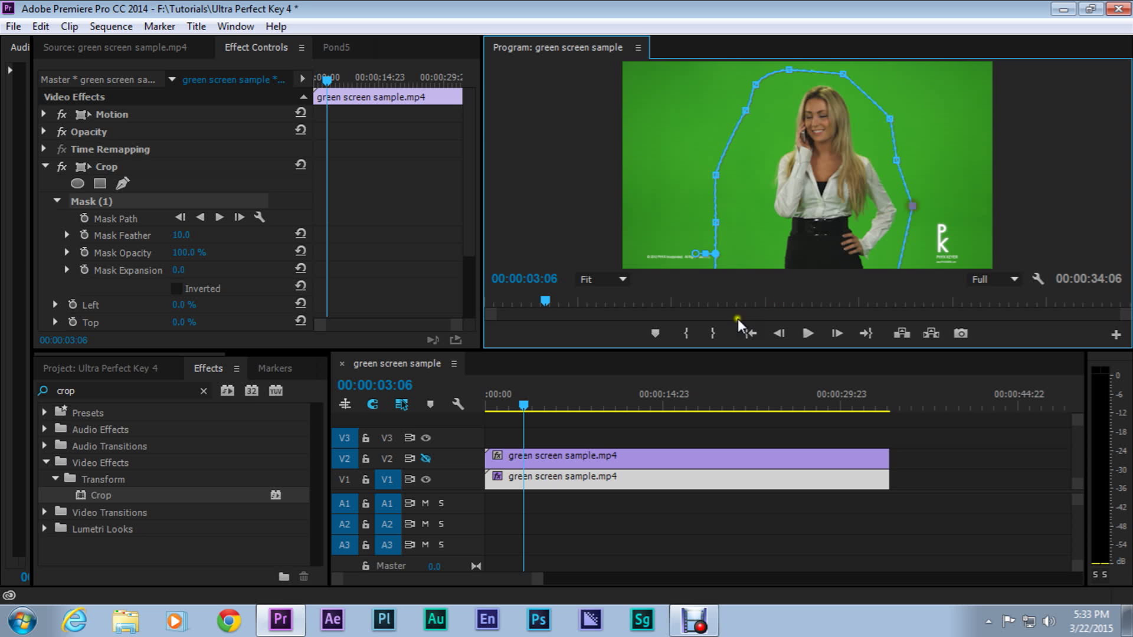
{"action": "left_click_drag", "start_coordinate": [543, 300], "coordinate": [661, 296]}
{"action": "left_click", "coordinate": [736, 104]}
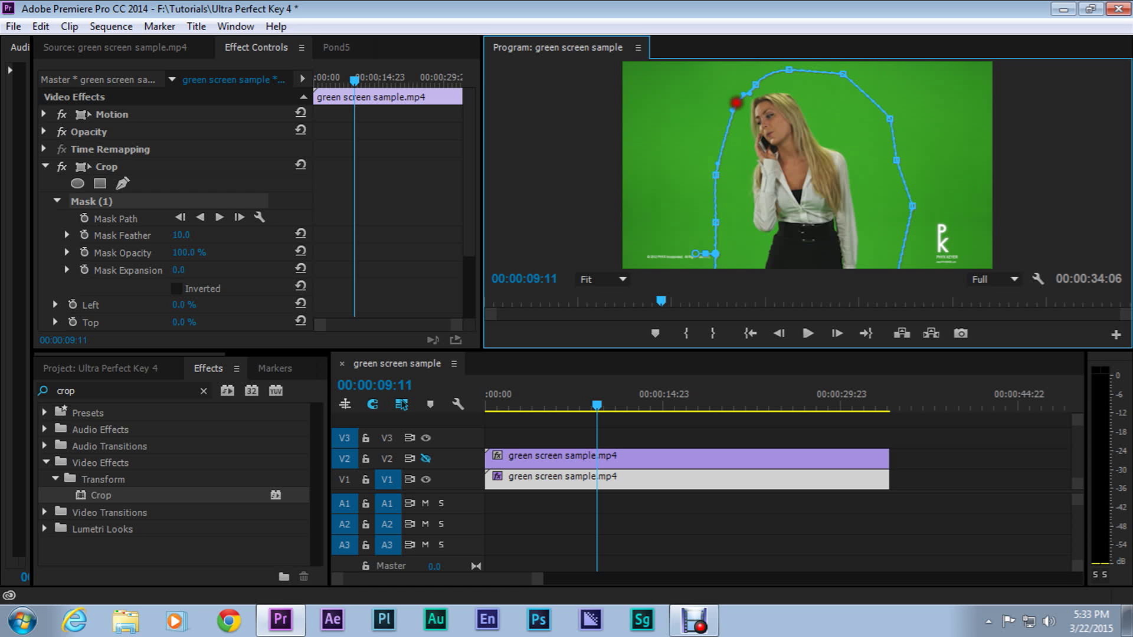
{"action": "left_click", "coordinate": [754, 88]}
{"action": "left_click", "coordinate": [792, 68]}
{"action": "left_click_drag", "start_coordinate": [792, 68], "coordinate": [843, 85]}
- Pull the top mask points right and up to clear her head, checking across the footage
{"action": "left_click_drag", "start_coordinate": [593, 405], "coordinate": [724, 401]}
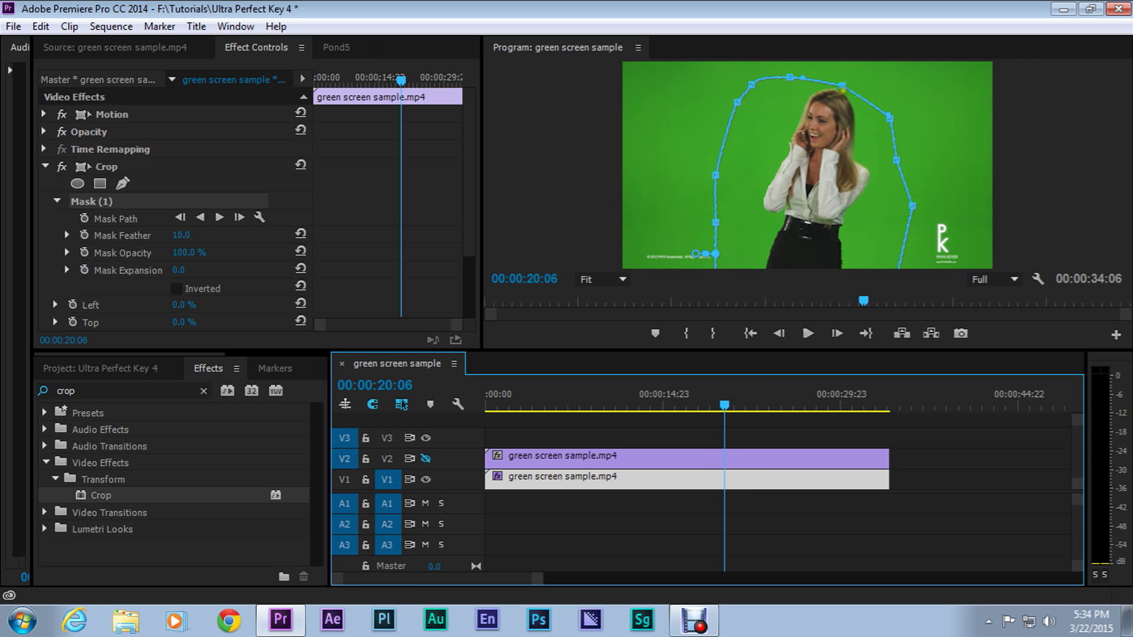
{"action": "left_click_drag", "start_coordinate": [842, 84], "coordinate": [847, 80]}
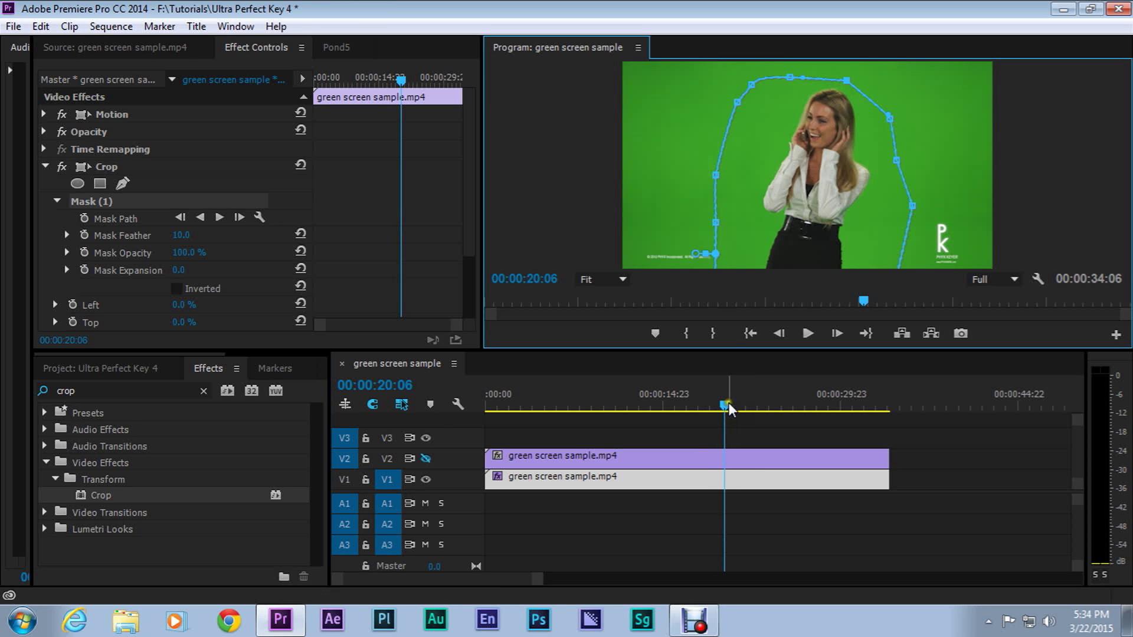
{"action": "left_click_drag", "start_coordinate": [728, 404], "coordinate": [872, 409]}
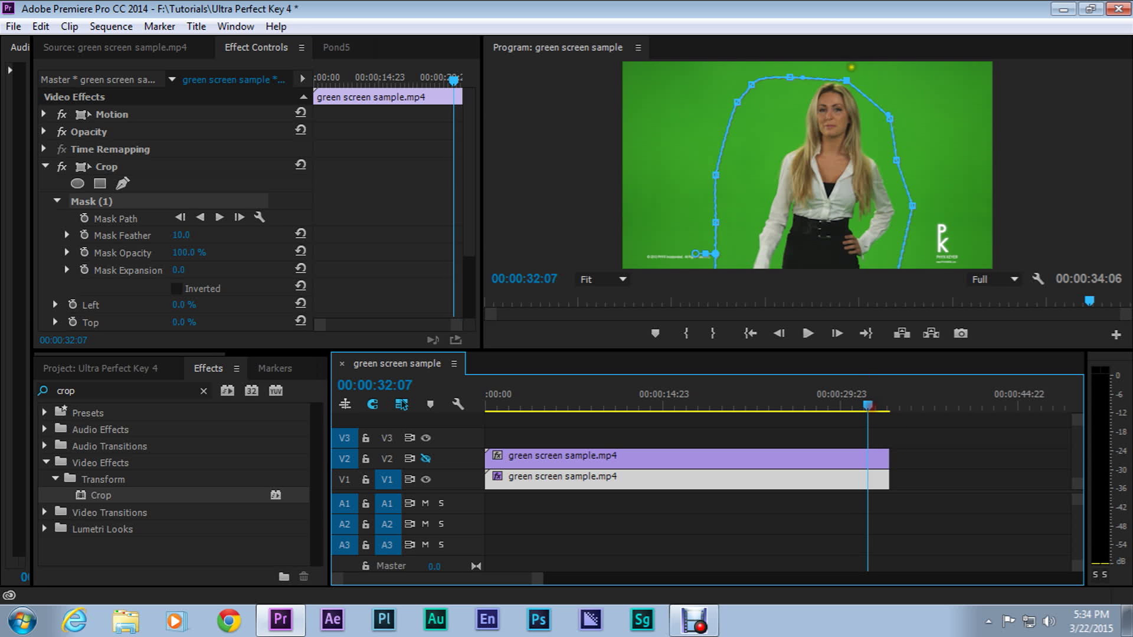
{"action": "left_click", "coordinate": [847, 79]}
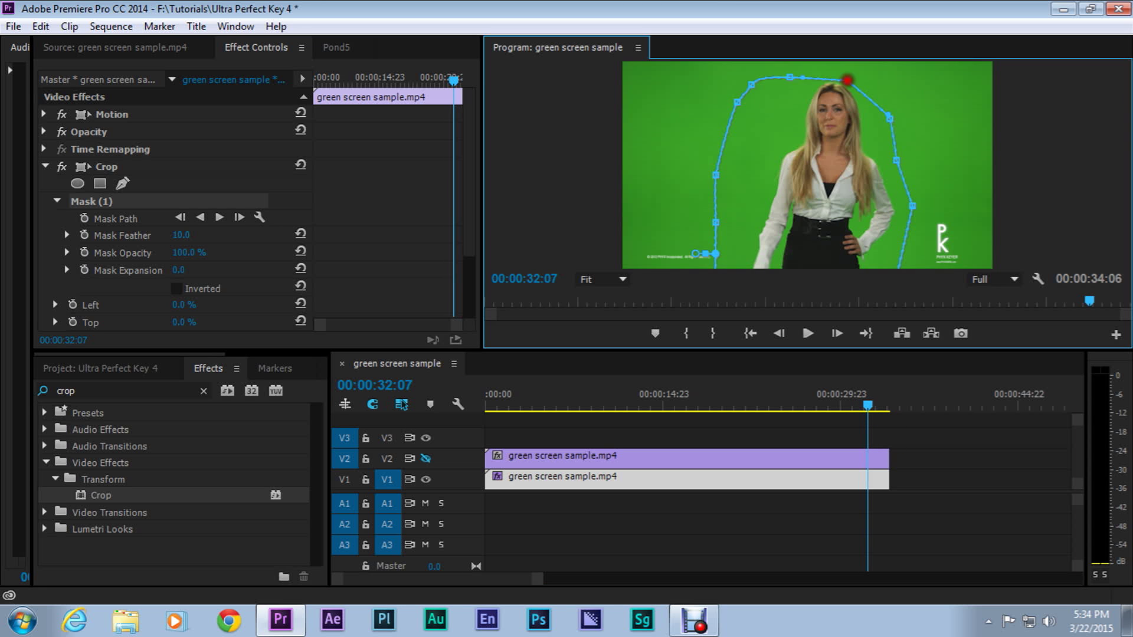
{"action": "left_click_drag", "start_coordinate": [787, 80], "coordinate": [815, 75]}
{"action": "left_click_drag", "start_coordinate": [864, 404], "coordinate": [477, 430]}
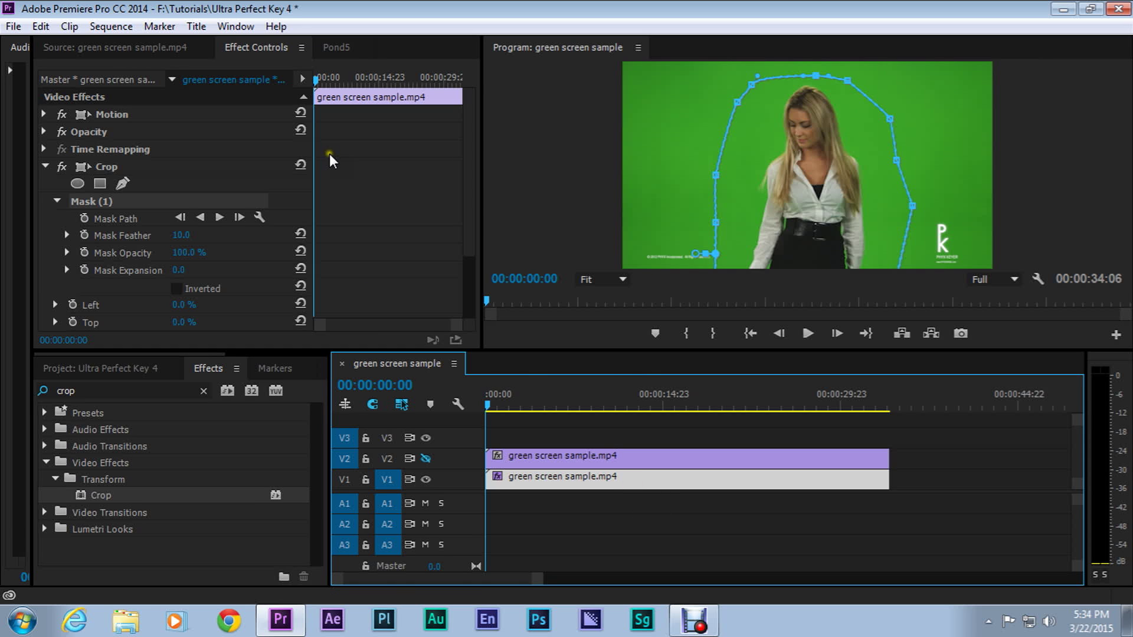
- Invert the Crop mask, set Crop Left to 100%, and nudge a right-side mask point outward
{"action": "left_click_drag", "start_coordinate": [470, 179], "coordinate": [459, 243]}
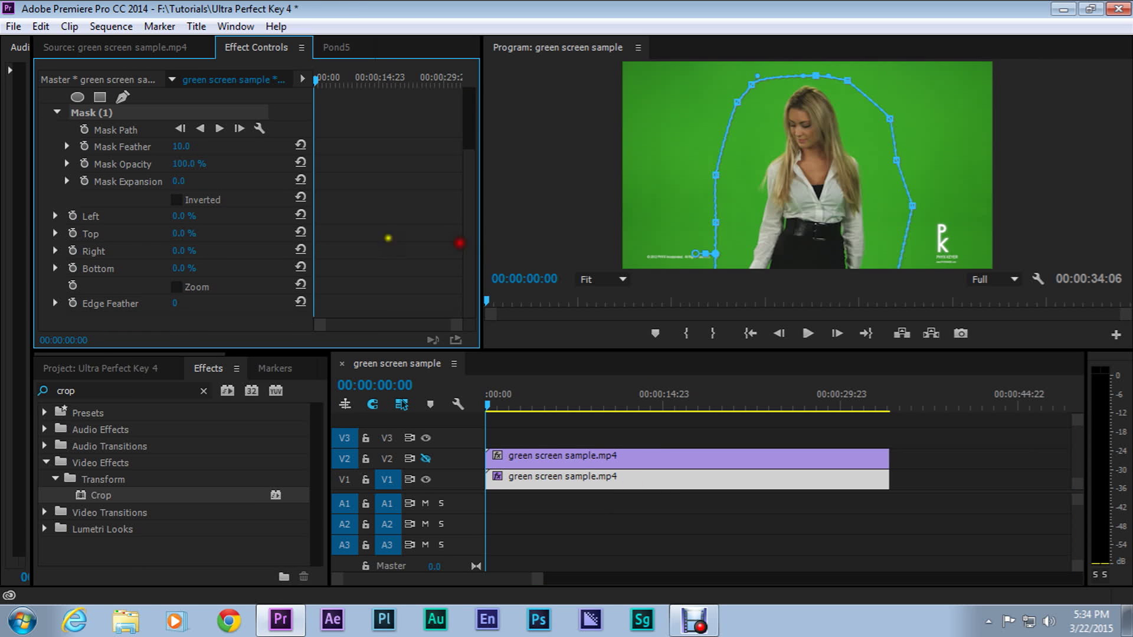
{"action": "left_click", "coordinate": [175, 201]}
{"action": "left_click_drag", "start_coordinate": [175, 216], "coordinate": [290, 221]}
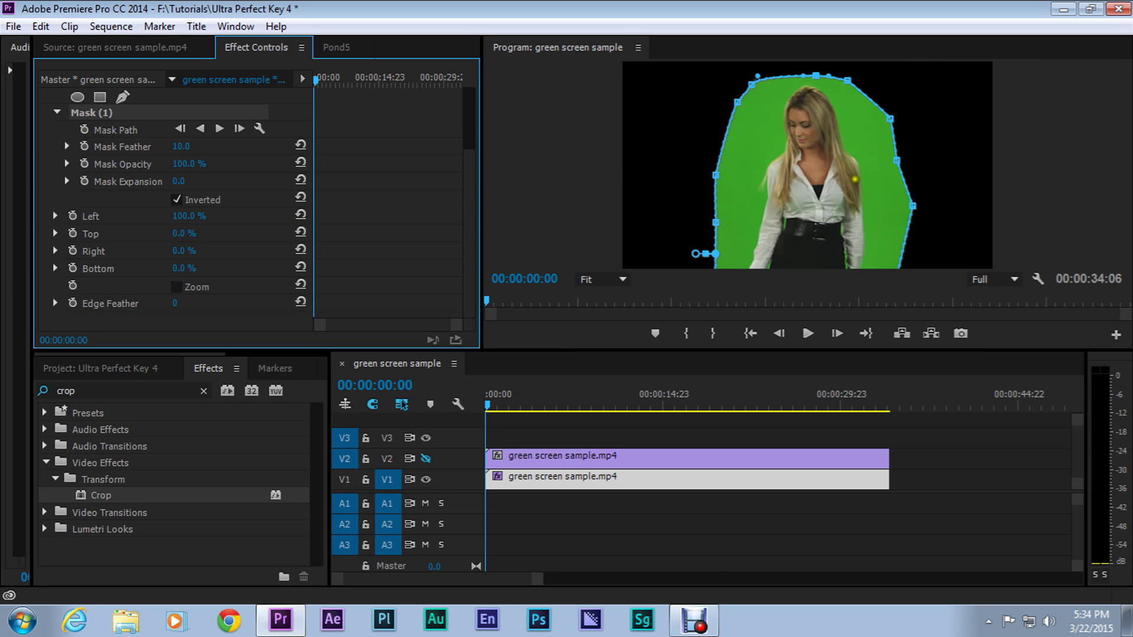
{"action": "left_click_drag", "start_coordinate": [897, 162], "coordinate": [906, 160]}
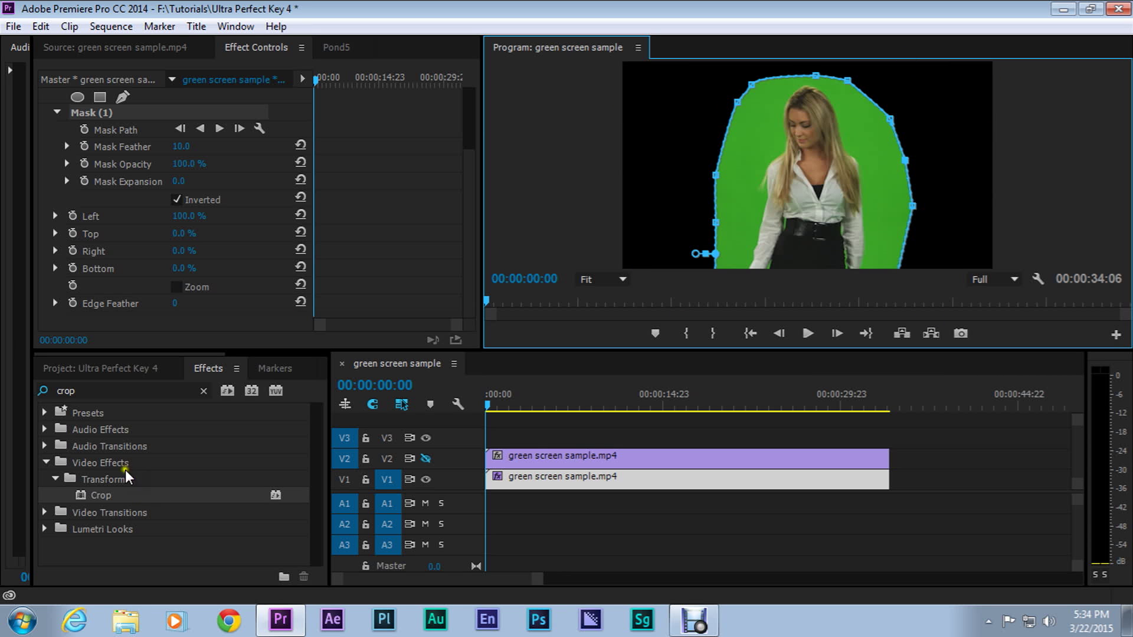
- Apply Ultra Key to the masked V1 clip and collapse the Mask (1) properties
{"action": "left_click", "coordinate": [86, 390]}
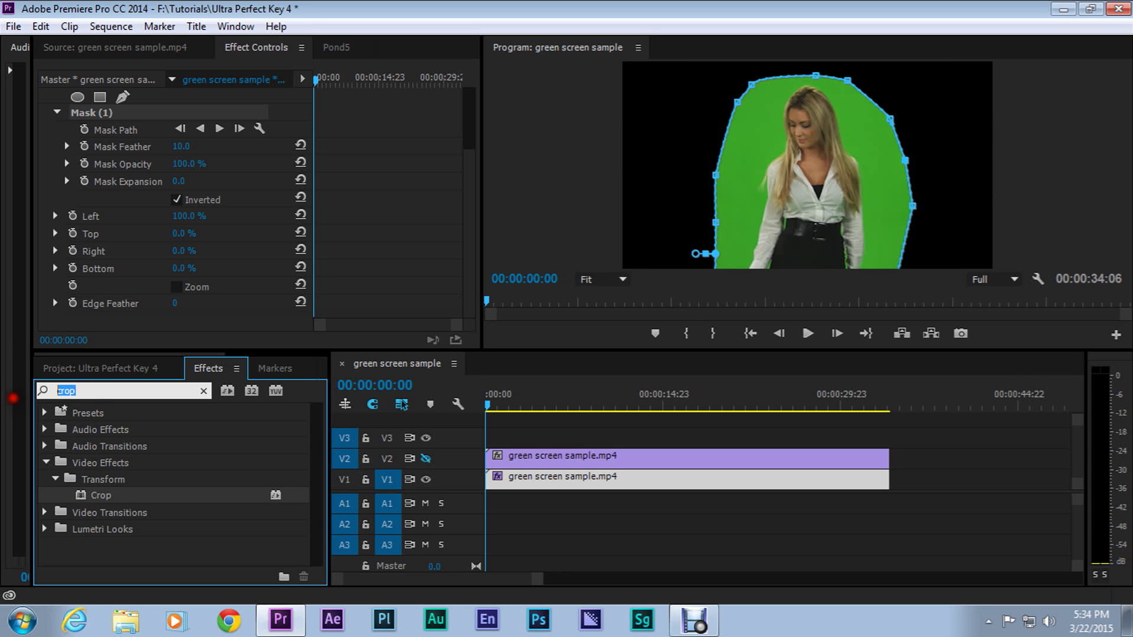
{"action": "type", "text": "u"}
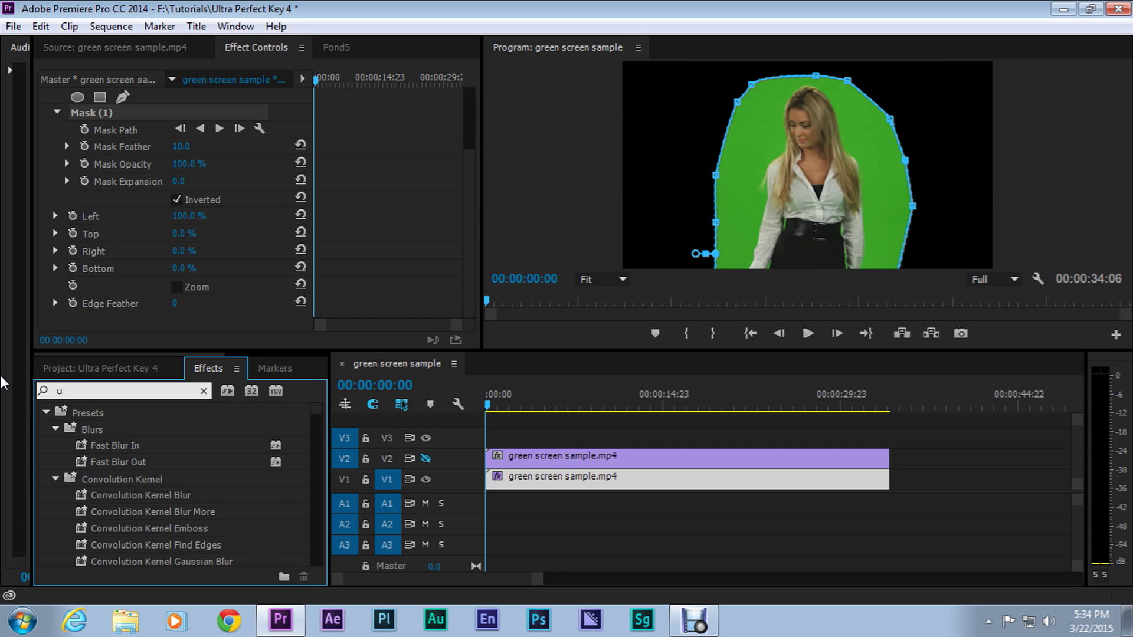
{"action": "type", "text": "ltra"}
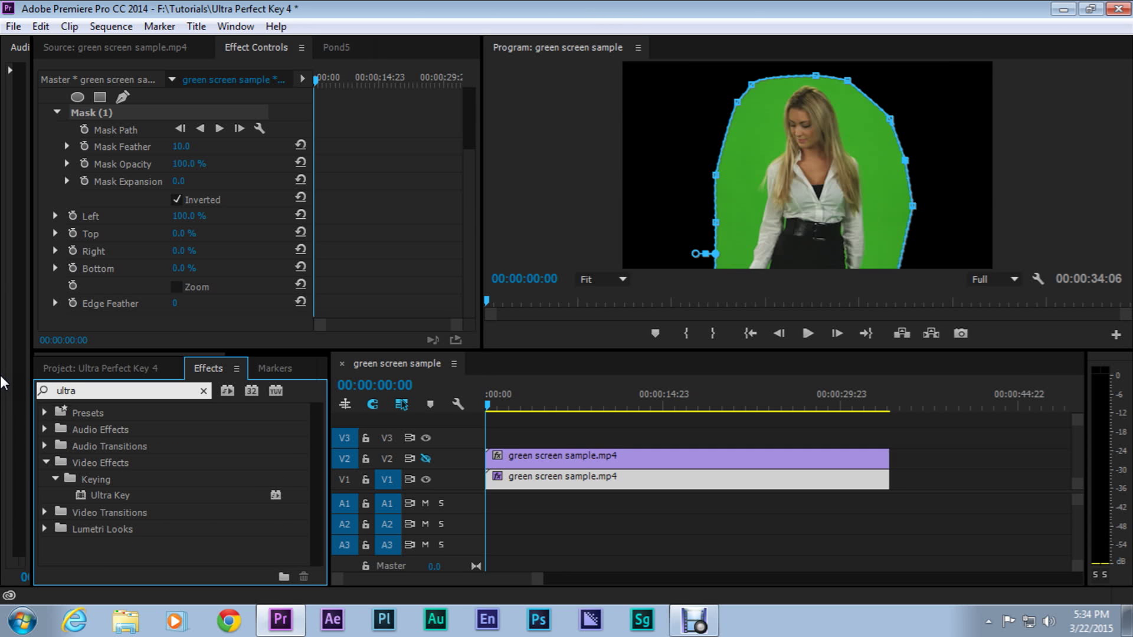
{"action": "left_click_drag", "start_coordinate": [84, 493], "coordinate": [629, 485]}
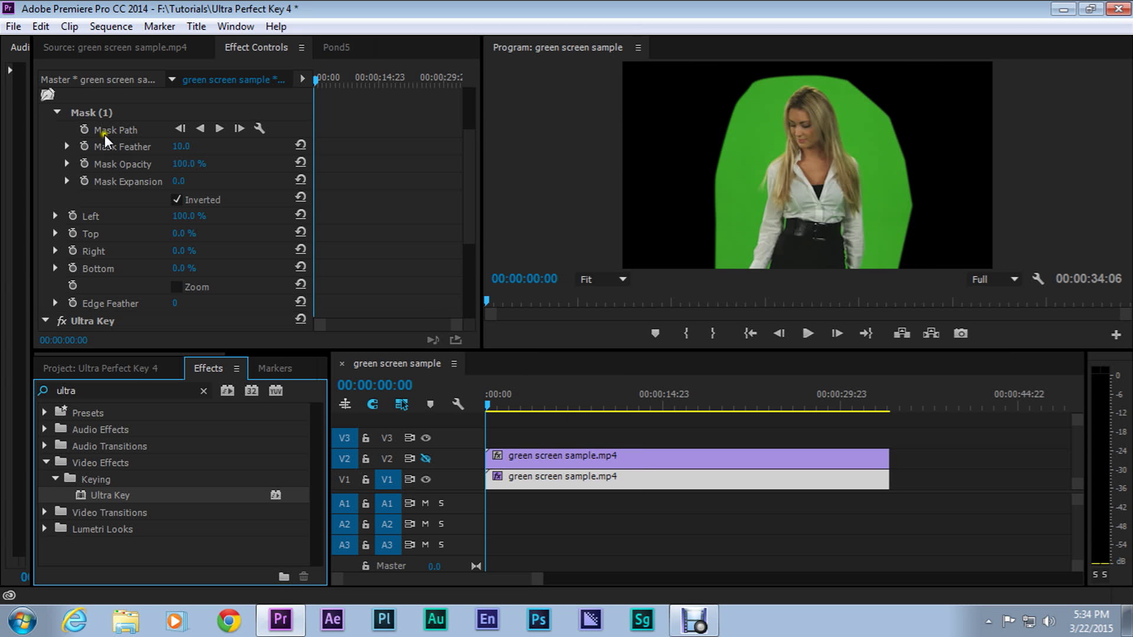
{"action": "left_click", "coordinate": [58, 112]}
{"action": "scroll", "coordinate": [79, 234], "scroll_direction": "up", "scroll_amount": 3}
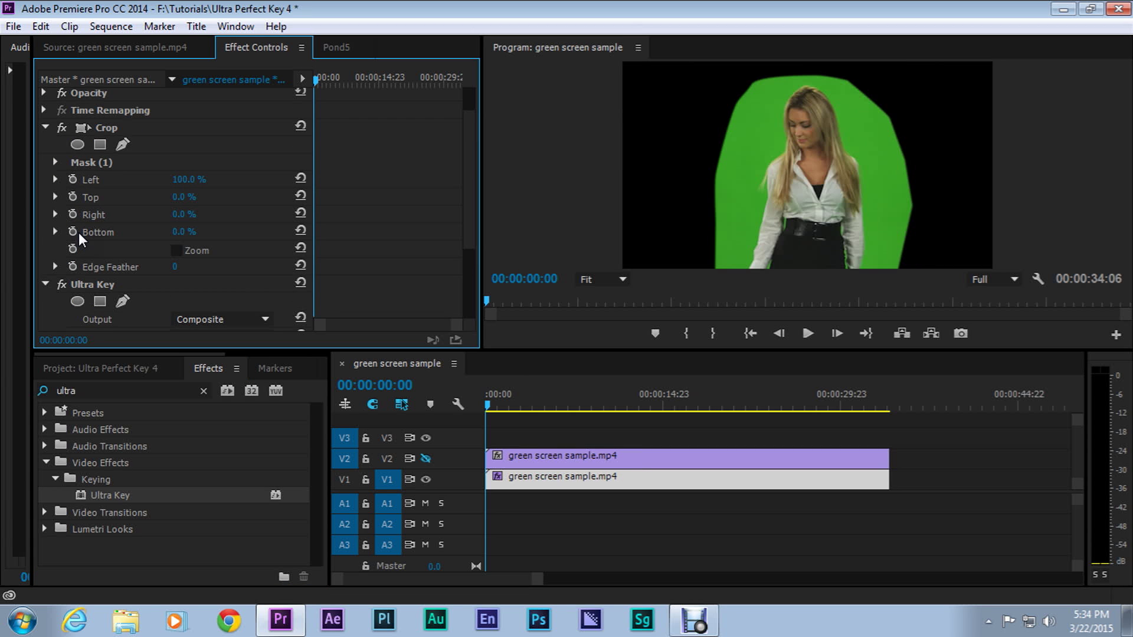
- Sample the green backdrop as Ultra Key's Key Color and scrub forward to check the key
{"action": "left_click", "coordinate": [43, 127]}
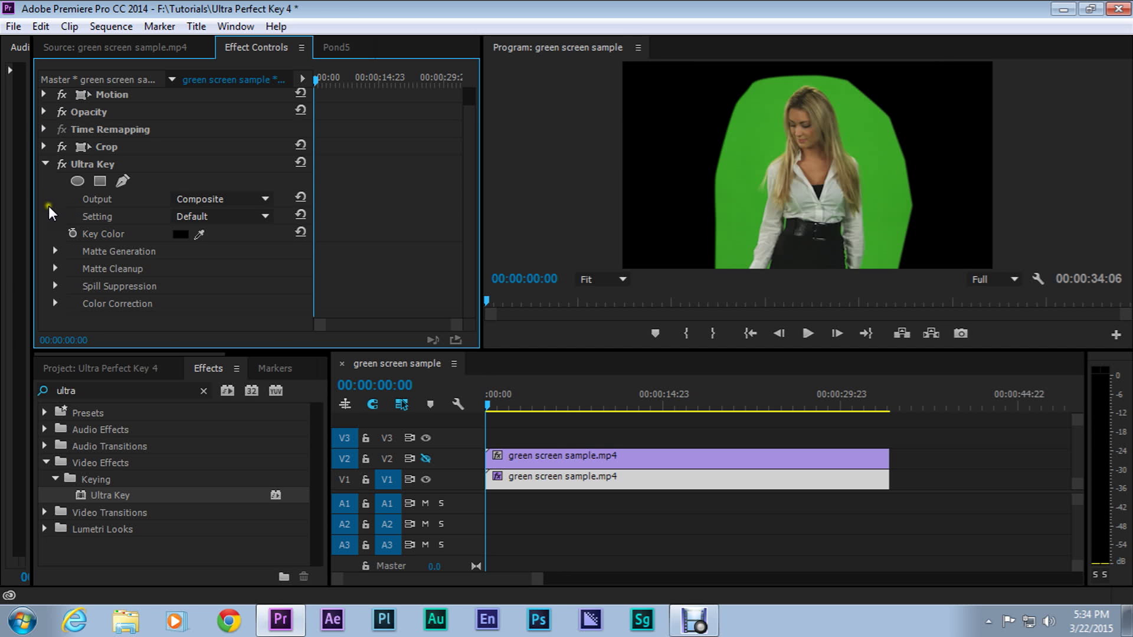
{"action": "left_click", "coordinate": [94, 167]}
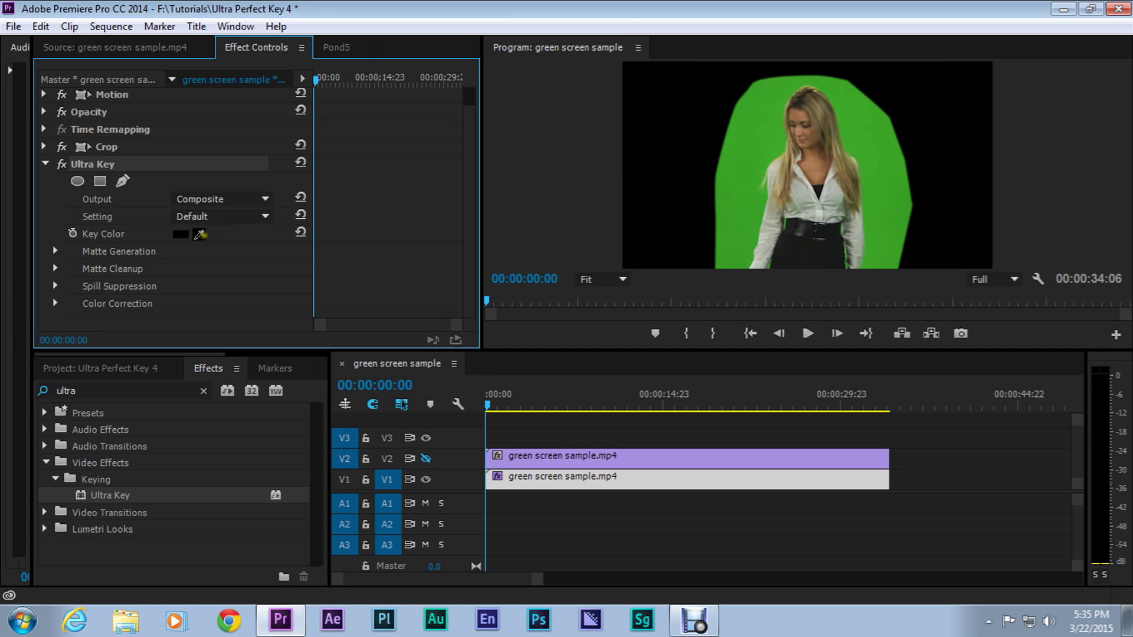
{"action": "left_click_drag", "start_coordinate": [200, 235], "coordinate": [844, 139]}
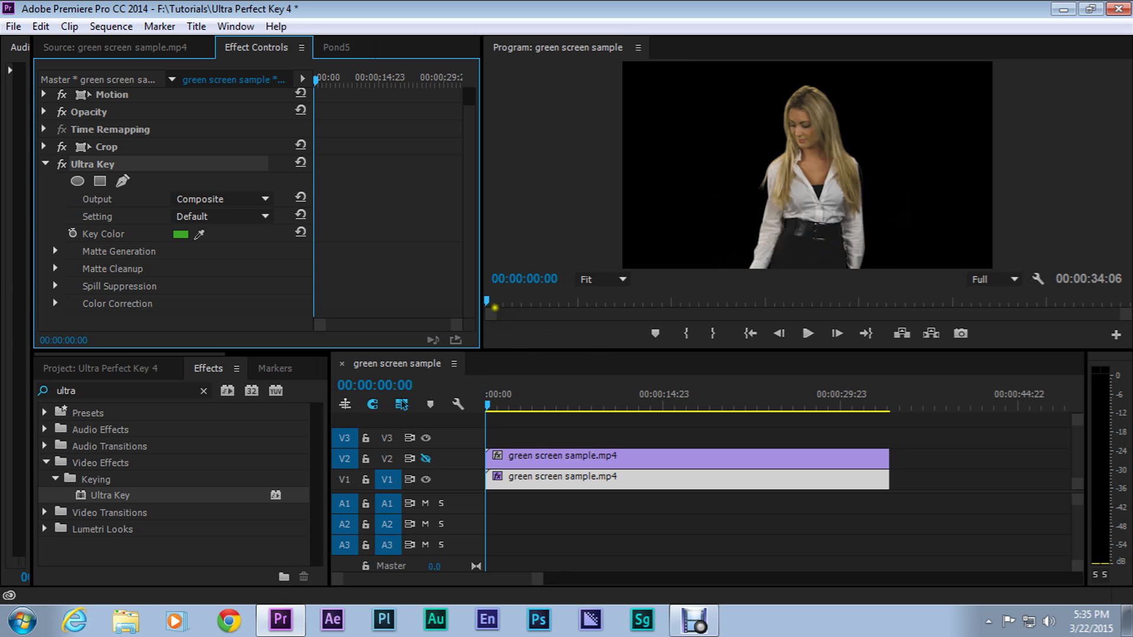
{"action": "left_click_drag", "start_coordinate": [488, 302], "coordinate": [615, 309]}
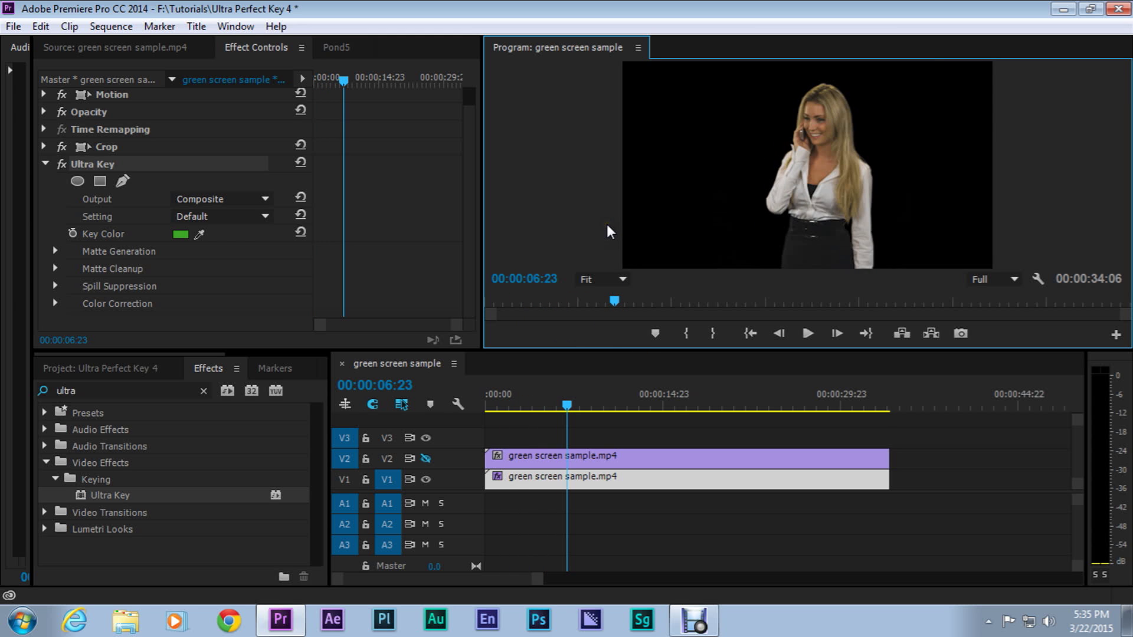
{"action": "key", "text": "Tab"}
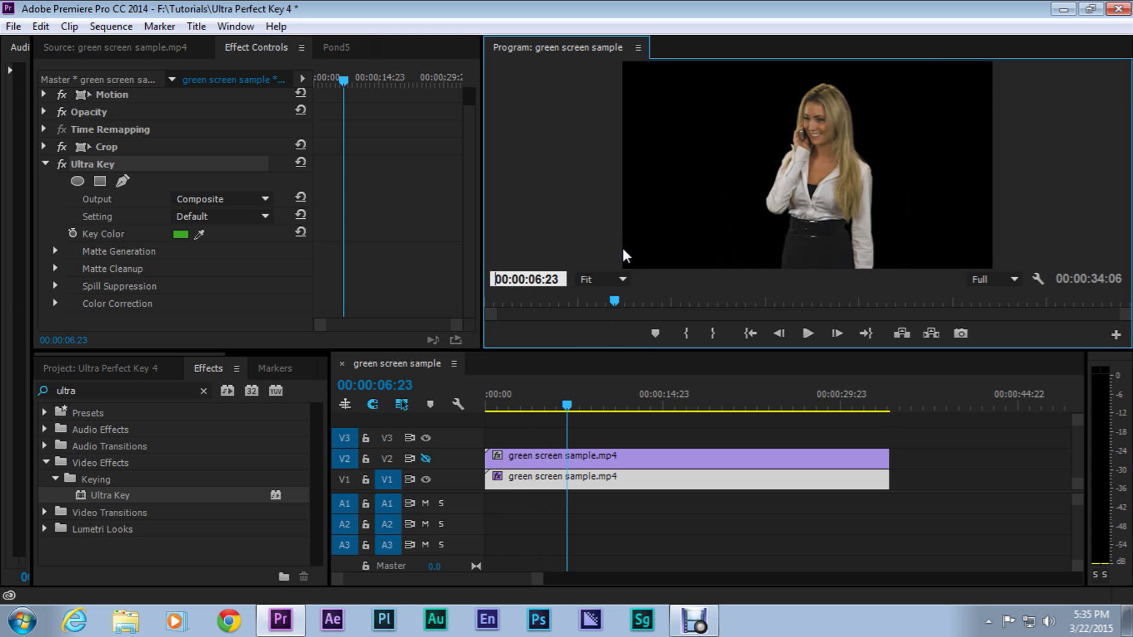
{"action": "left_click", "coordinate": [600, 223]}
{"action": "key", "text": "grave"}
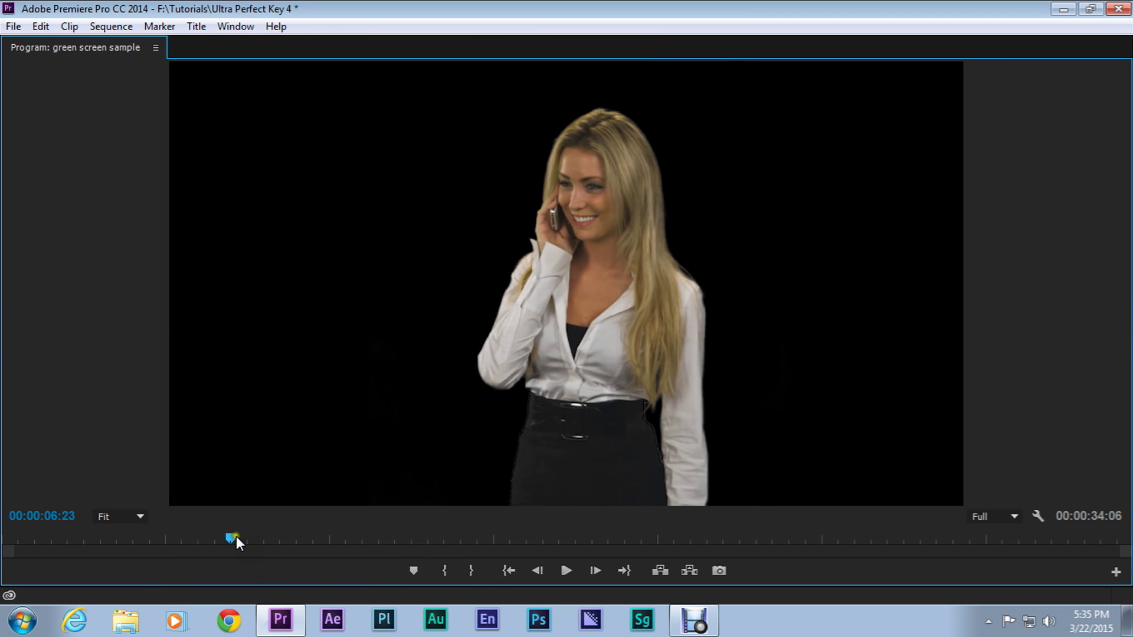
{"action": "left_click_drag", "start_coordinate": [236, 536], "coordinate": [552, 551]}
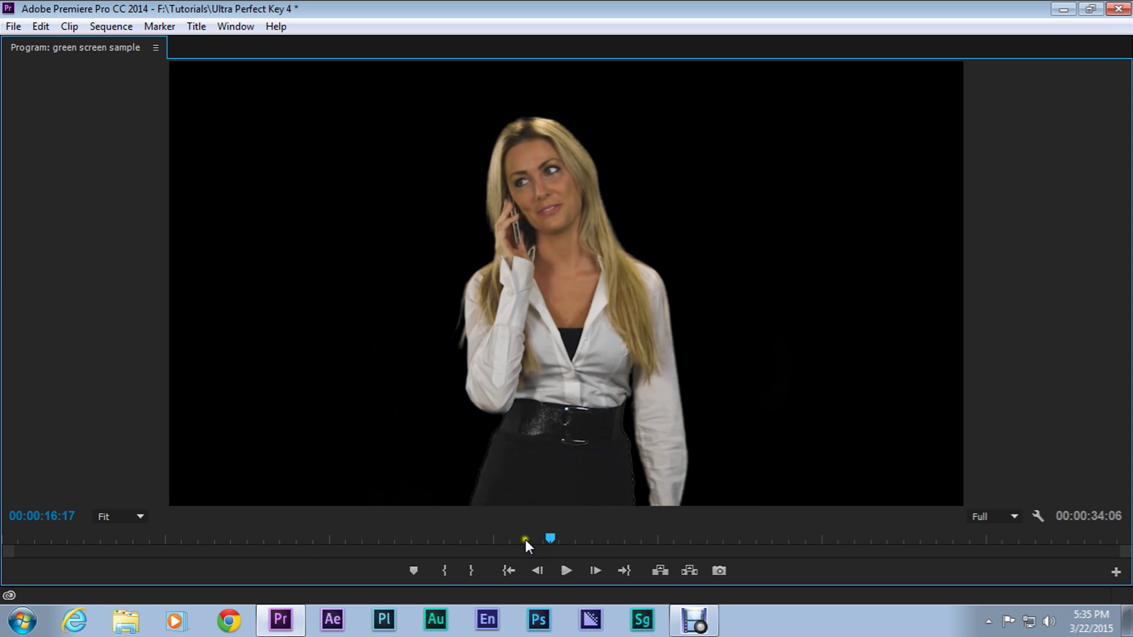
{"action": "left_click_drag", "start_coordinate": [550, 537], "coordinate": [702, 537]}
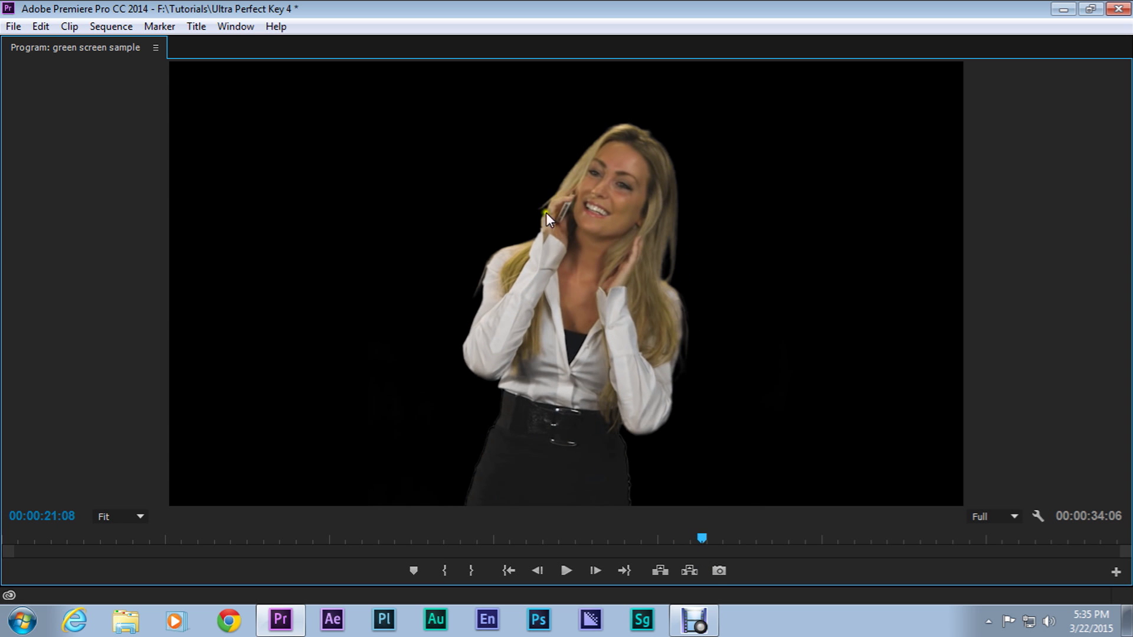
{"action": "left_click", "coordinate": [729, 537]}
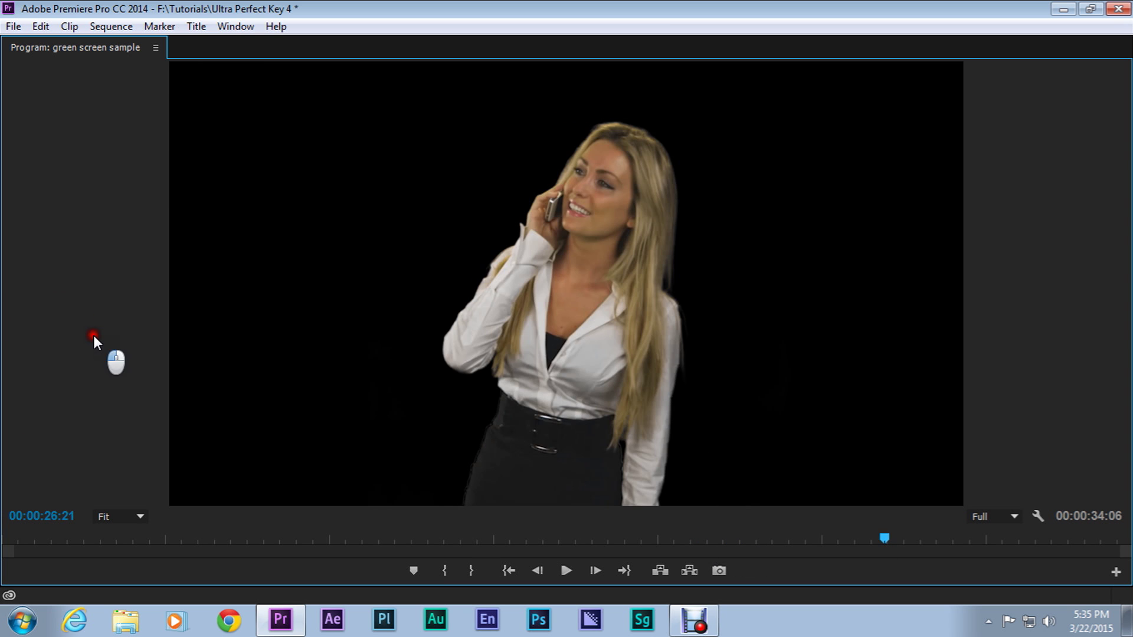
{"action": "key", "text": "grave"}
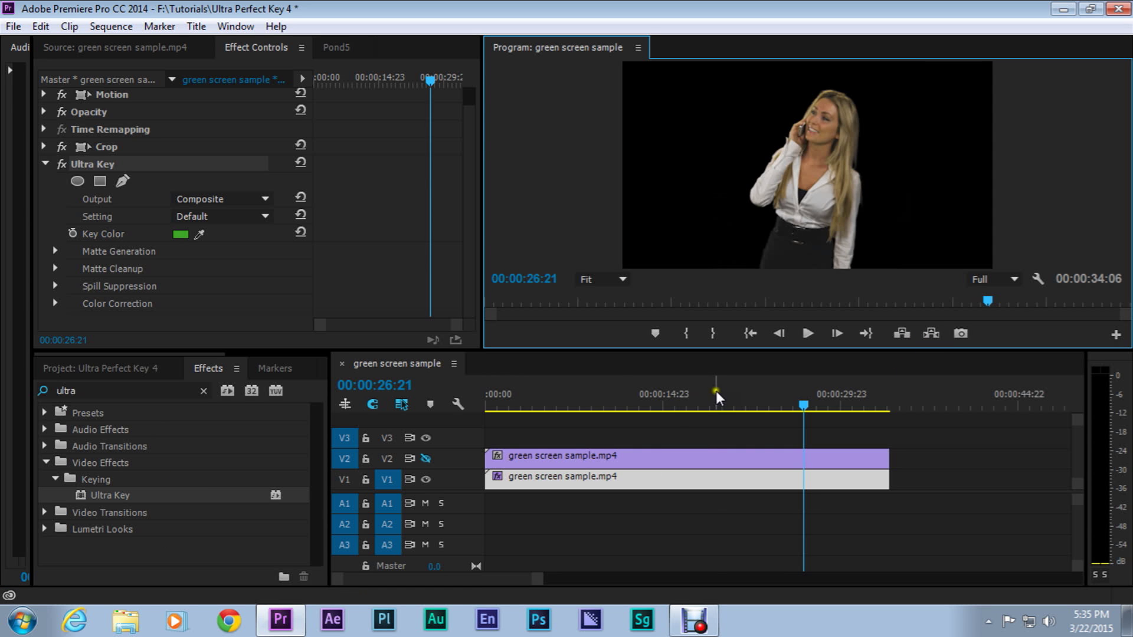
- Unhide track V2 and apply Ultra Key to its duplicate clip
{"action": "left_click_drag", "start_coordinate": [770, 399], "coordinate": [772, 404]}
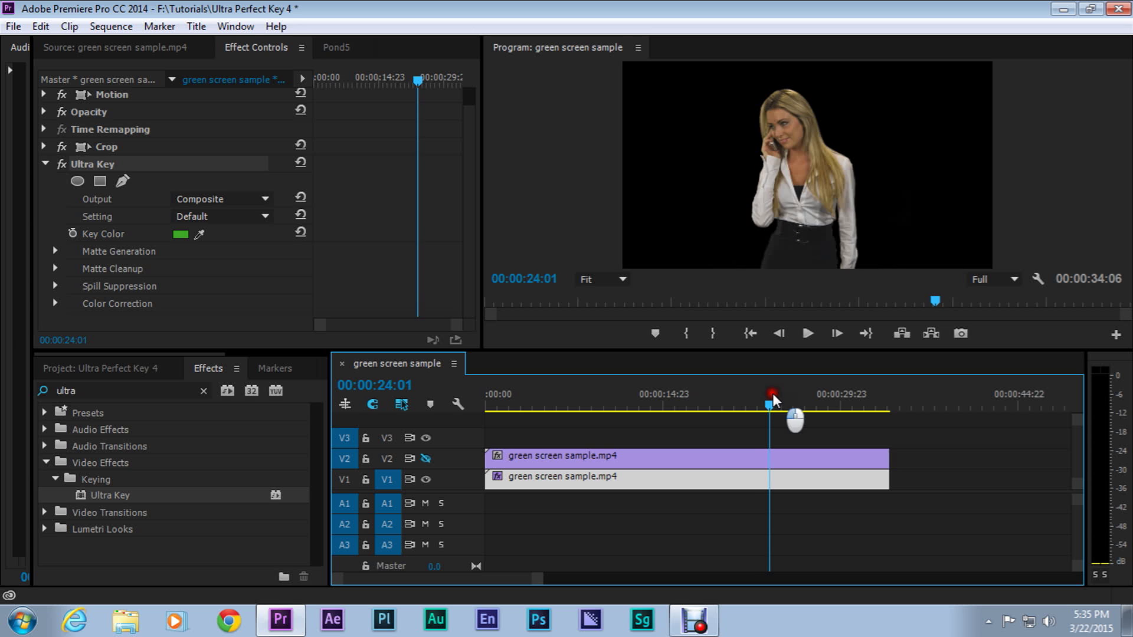
{"action": "left_click", "coordinate": [705, 471]}
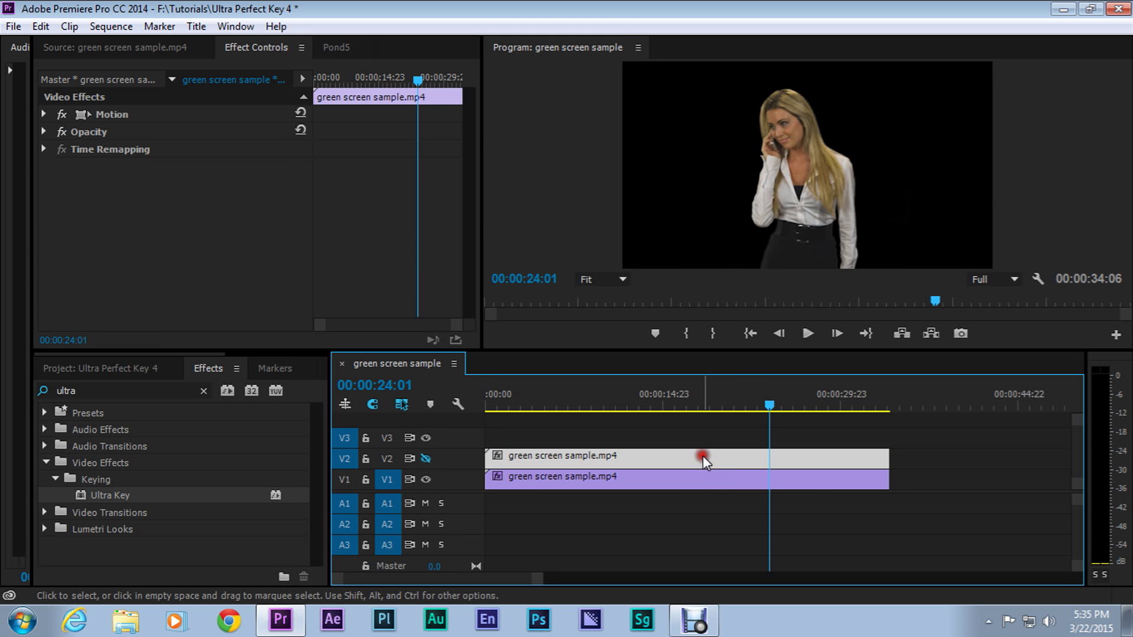
{"action": "left_click", "coordinate": [425, 459]}
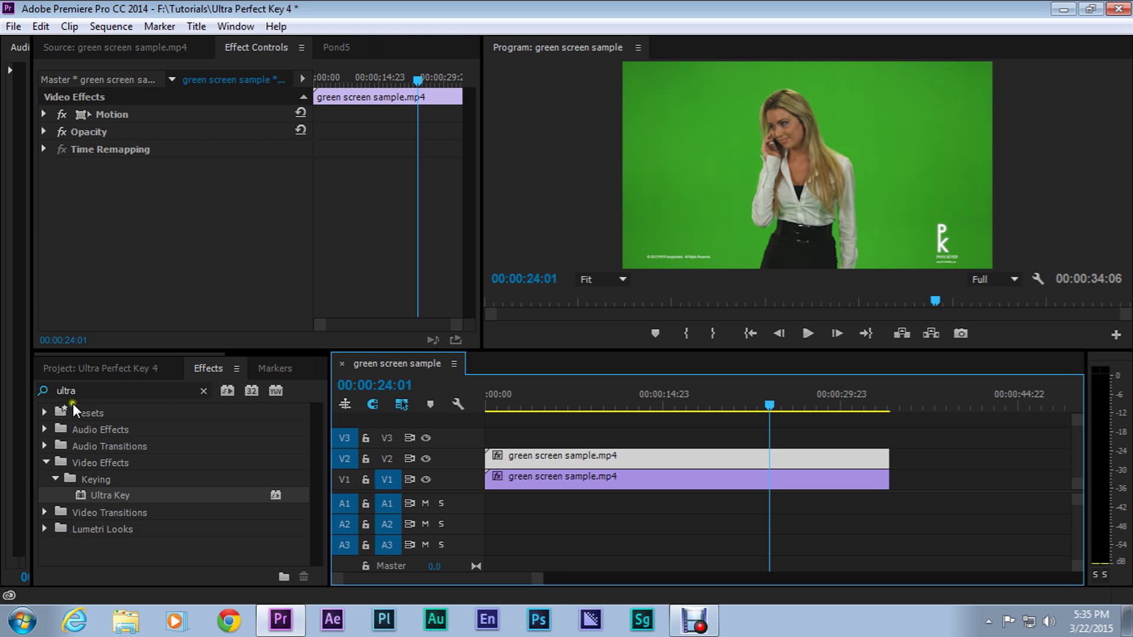
{"action": "left_click_drag", "start_coordinate": [106, 495], "coordinate": [660, 460]}
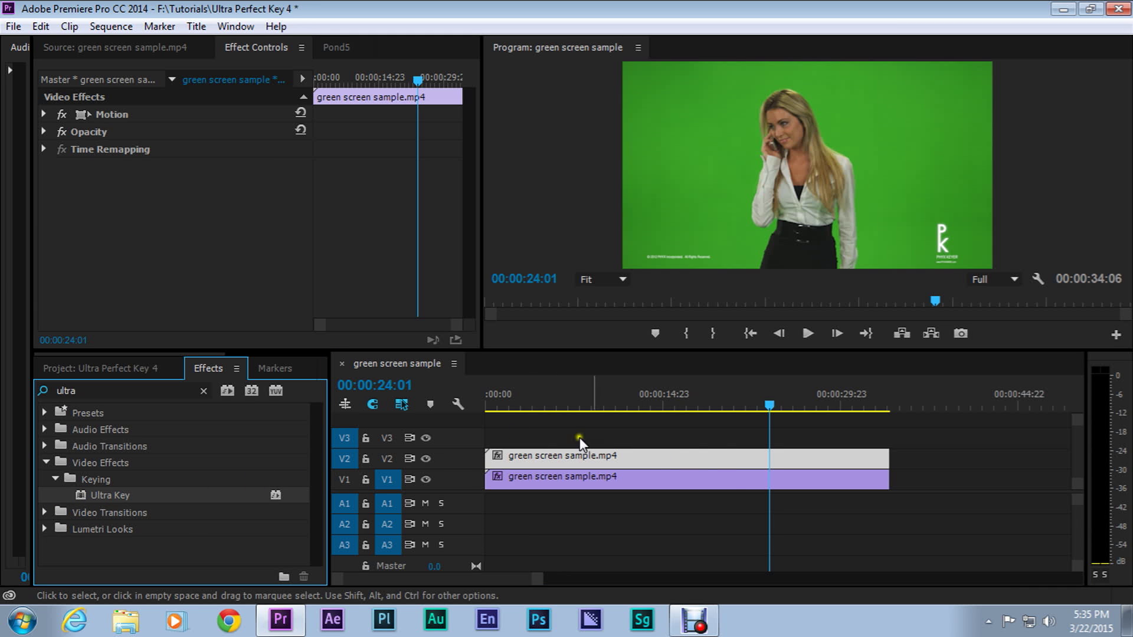
- Nest the V2 clip as Nested Sequence 01 and drag Ultra Key onto it
{"action": "left_click", "coordinate": [709, 458]}
{"action": "right_click", "coordinate": [709, 459]}
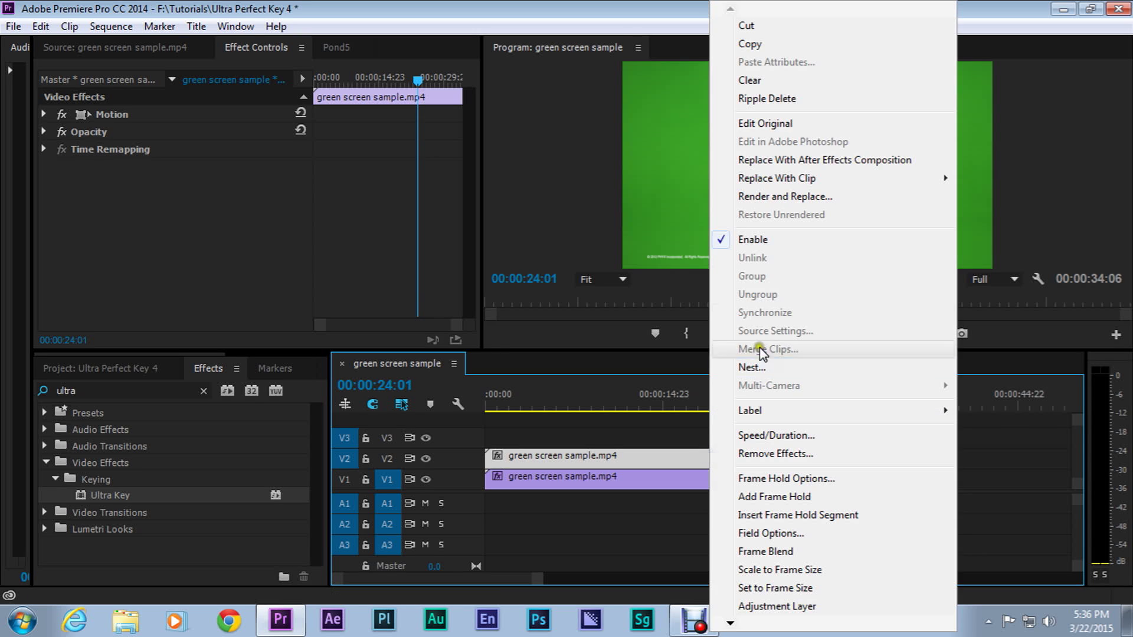
{"action": "left_click", "coordinate": [749, 370]}
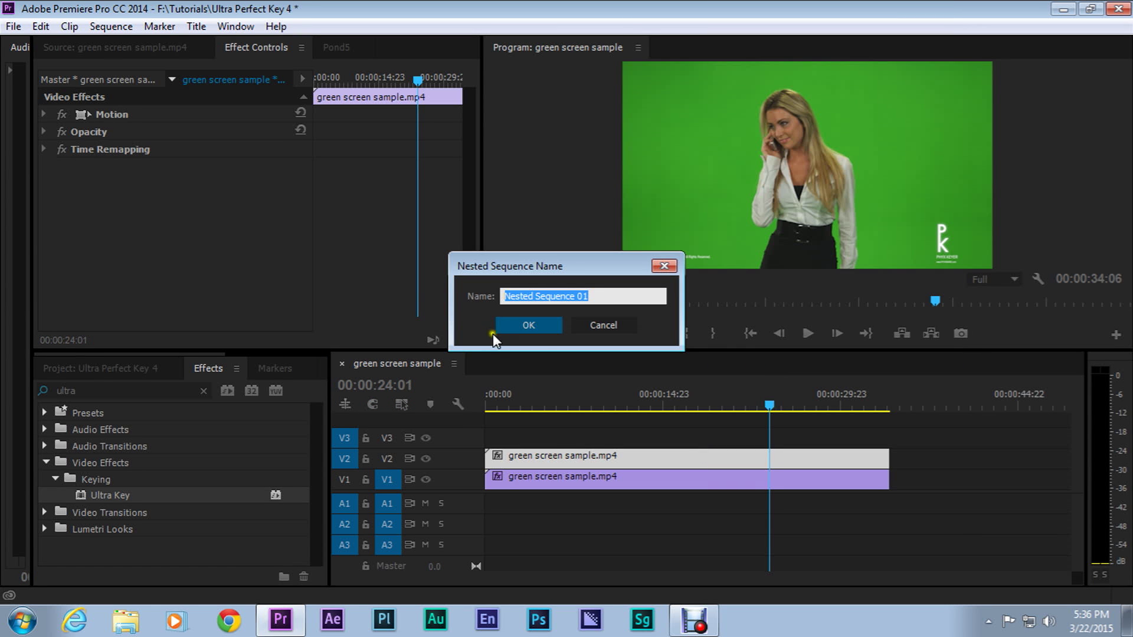
{"action": "left_click", "coordinate": [526, 324]}
{"action": "left_click", "coordinate": [697, 402]}
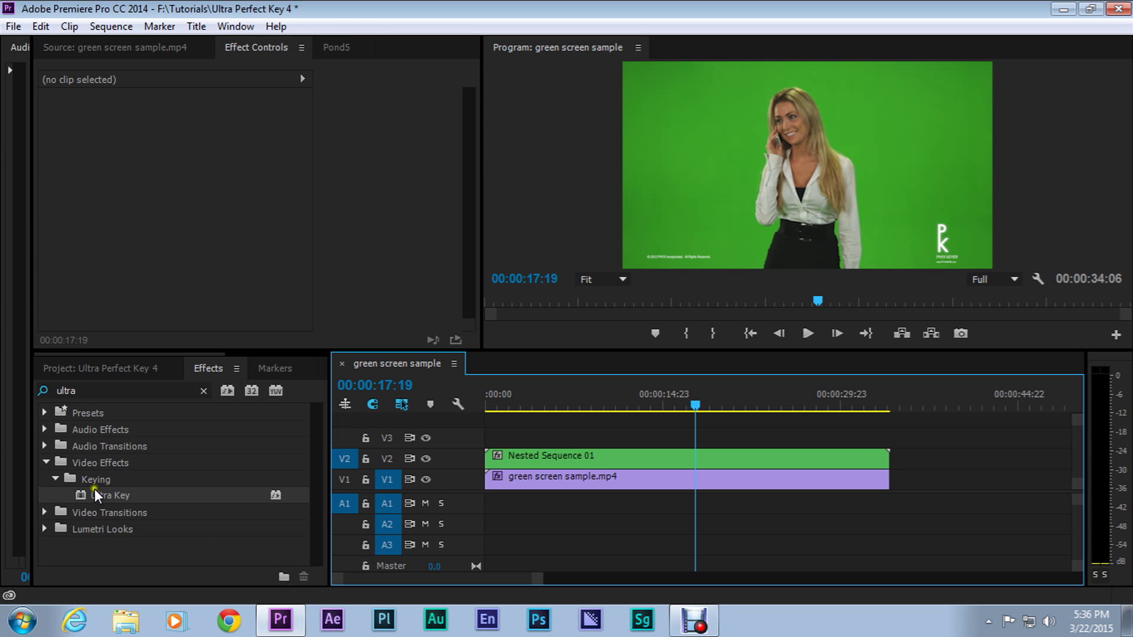
{"action": "left_click_drag", "start_coordinate": [79, 493], "coordinate": [683, 457]}
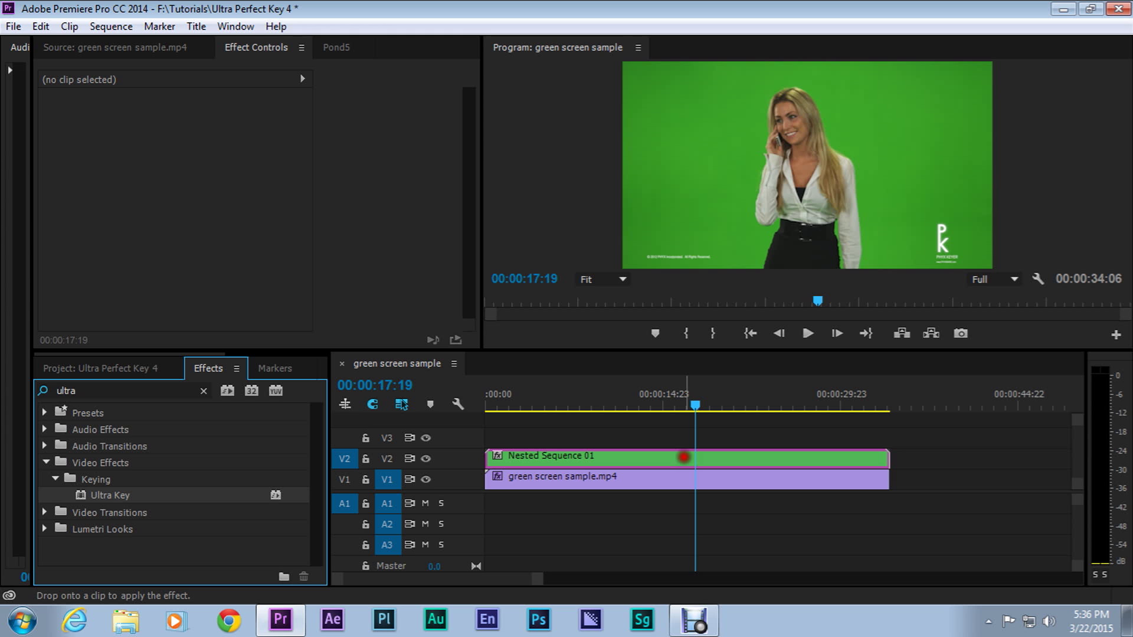
- Apply Ultra Key and a Crop effect to Nested Sequence 01, collapsing Ultra Key's settings
{"action": "left_click_drag", "start_coordinate": [683, 457], "coordinate": [683, 457]}
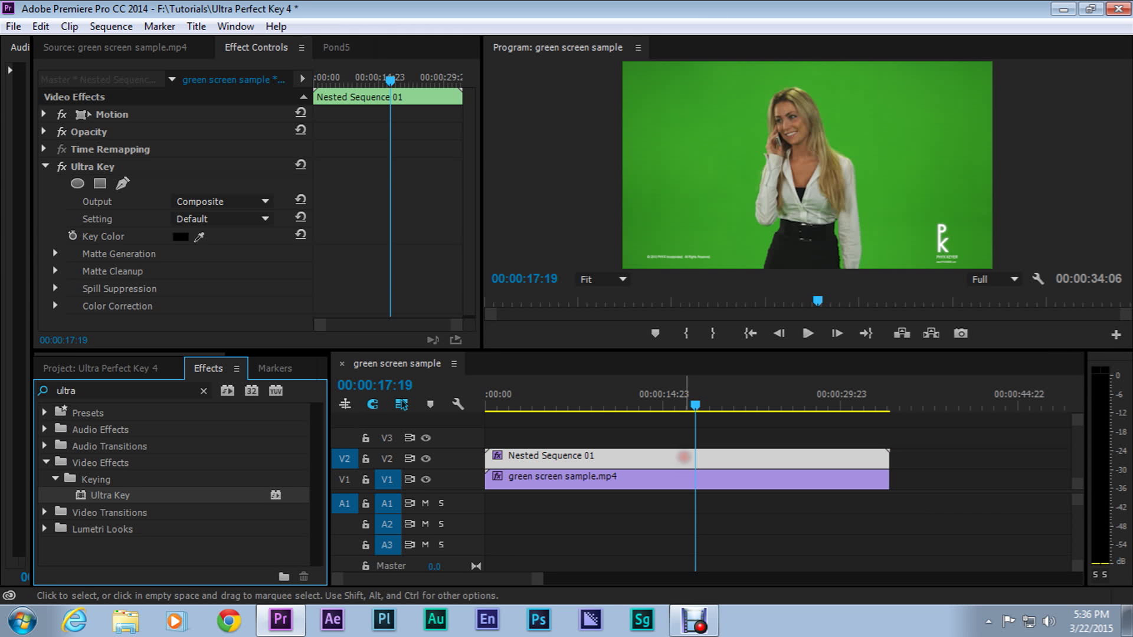
{"action": "left_click", "coordinate": [45, 167]}
{"action": "left_click", "coordinate": [89, 397]}
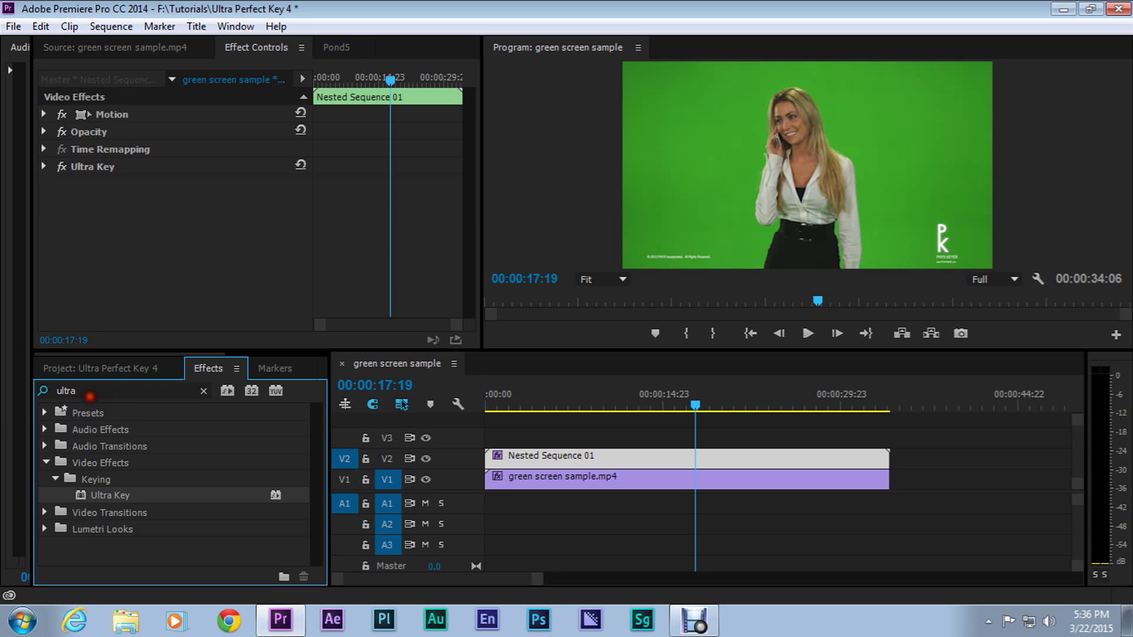
{"action": "type", "text": "crop"}
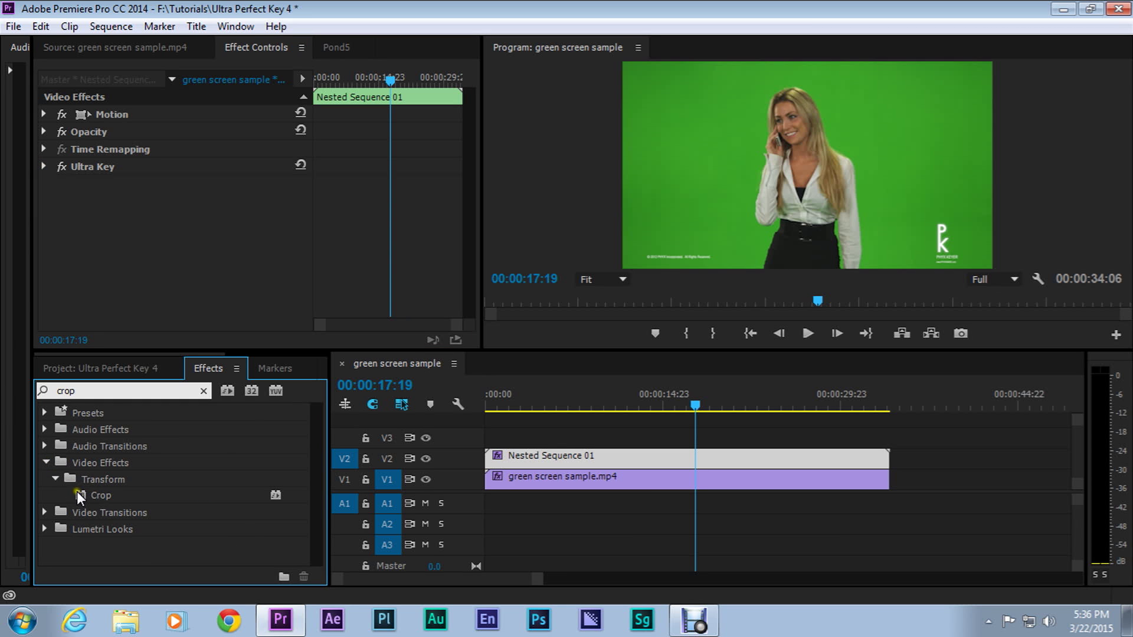
{"action": "left_click_drag", "start_coordinate": [100, 495], "coordinate": [667, 465]}
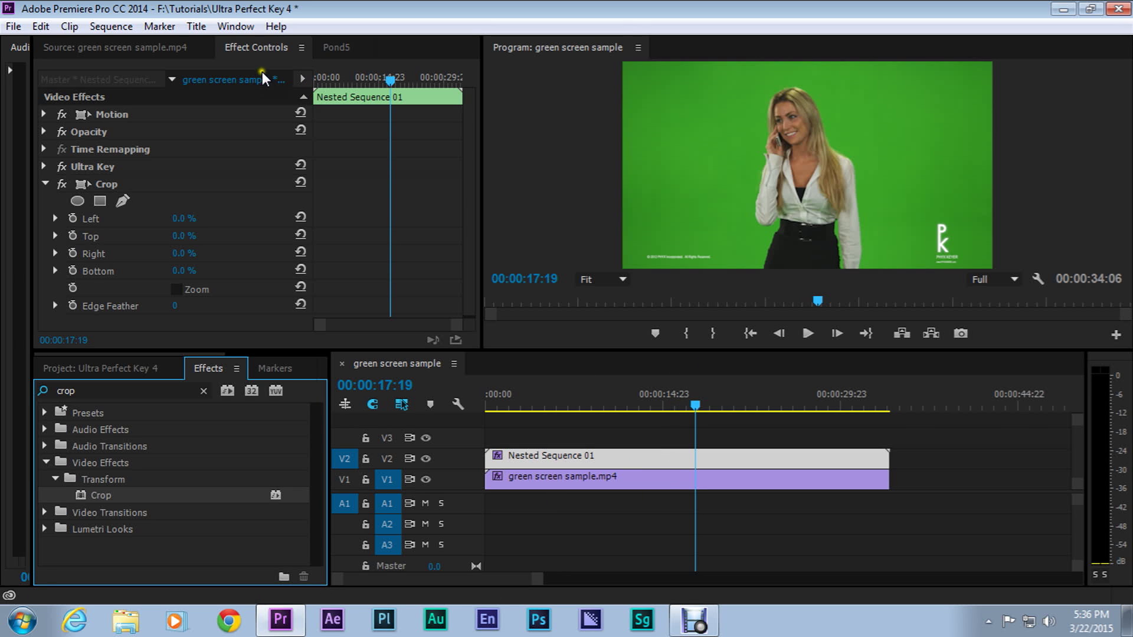
- Add a rectangle mask to Crop and reshape it into a trapezoid below the woman's waist
{"action": "left_click", "coordinate": [100, 201]}
{"action": "left_click", "coordinate": [100, 201]}
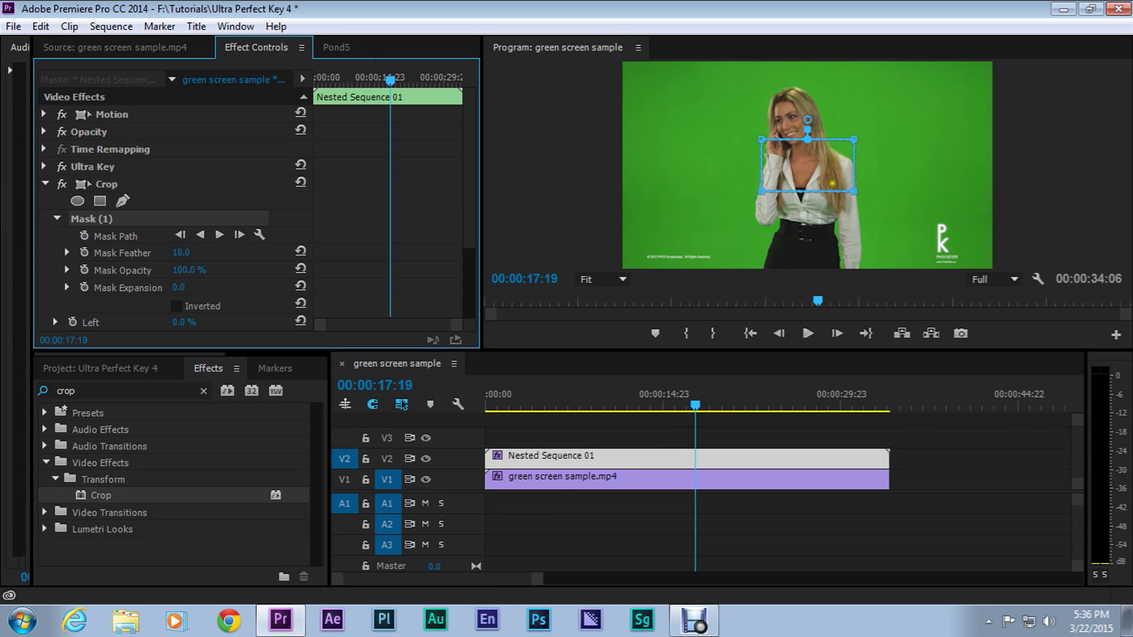
{"action": "left_click_drag", "start_coordinate": [855, 190], "coordinate": [892, 209]}
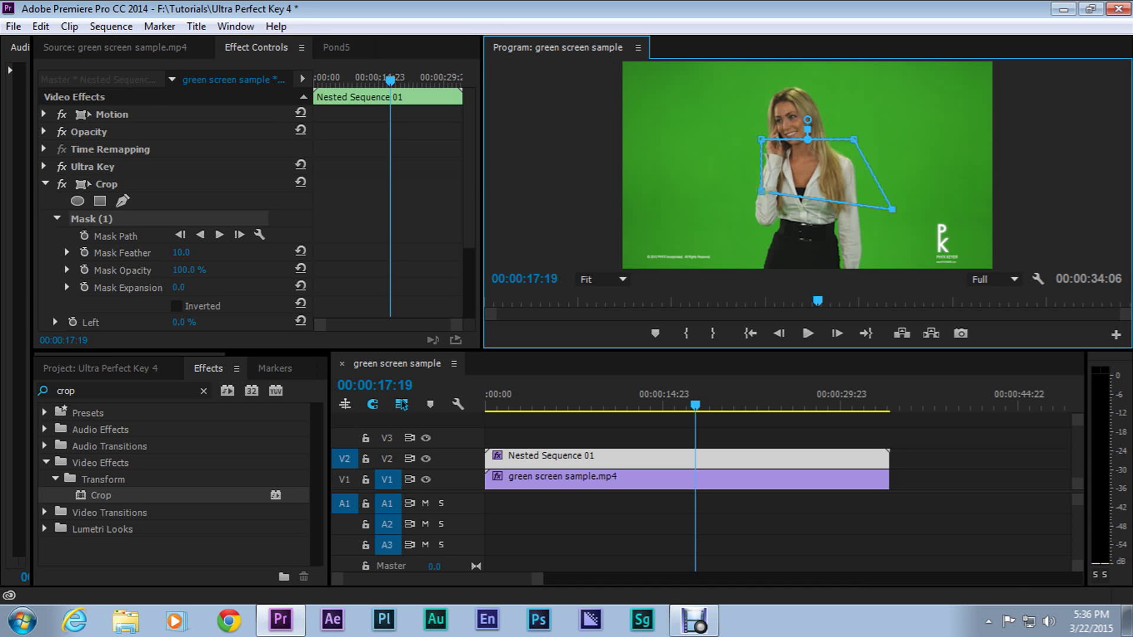
{"action": "left_click_drag", "start_coordinate": [761, 191], "coordinate": [730, 213]}
{"action": "left_click_drag", "start_coordinate": [894, 211], "coordinate": [901, 224]}
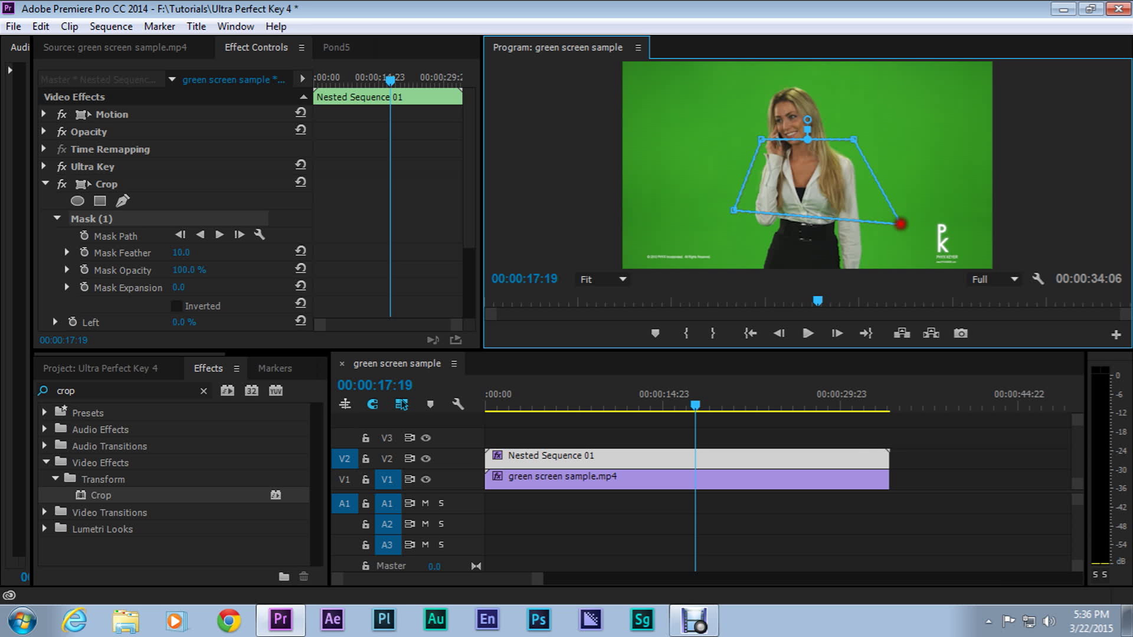
{"action": "left_click_drag", "start_coordinate": [730, 212], "coordinate": [731, 223]}
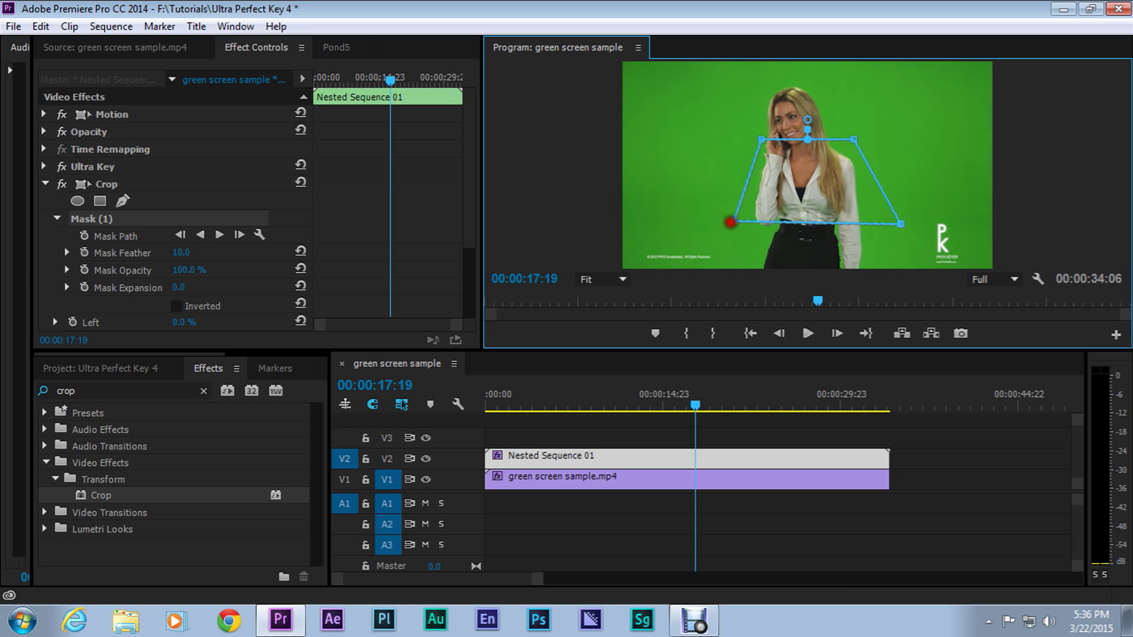
{"action": "left_click_drag", "start_coordinate": [803, 195], "coordinate": [802, 272]}
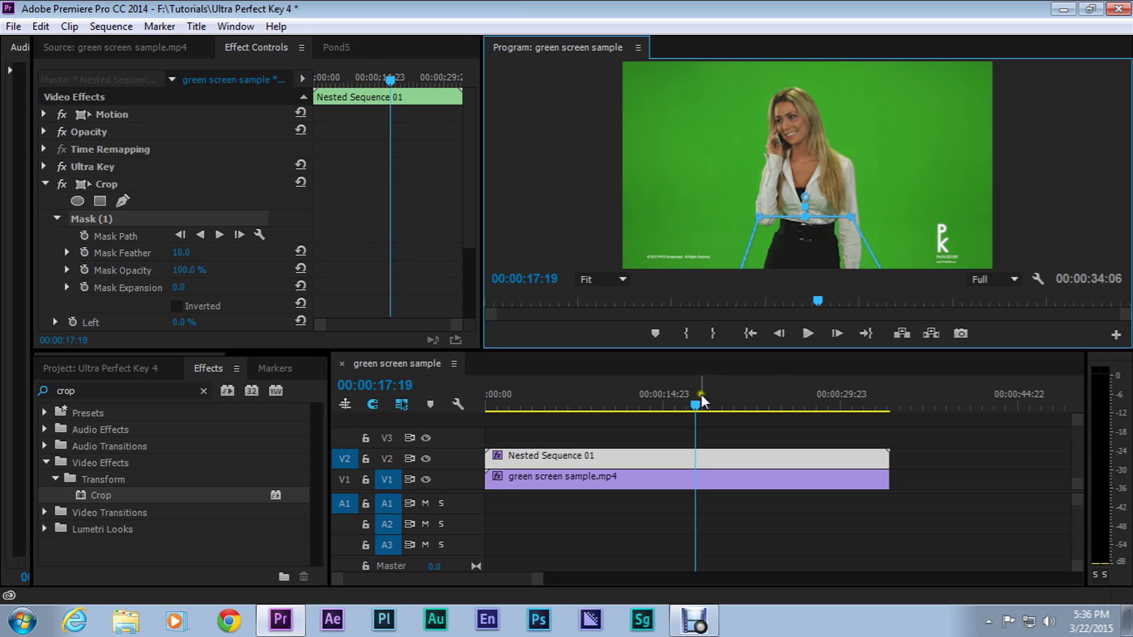
- Invert the crop mask and set the Crop's Left amount to 100%
{"action": "left_click_drag", "start_coordinate": [702, 397], "coordinate": [667, 452]}
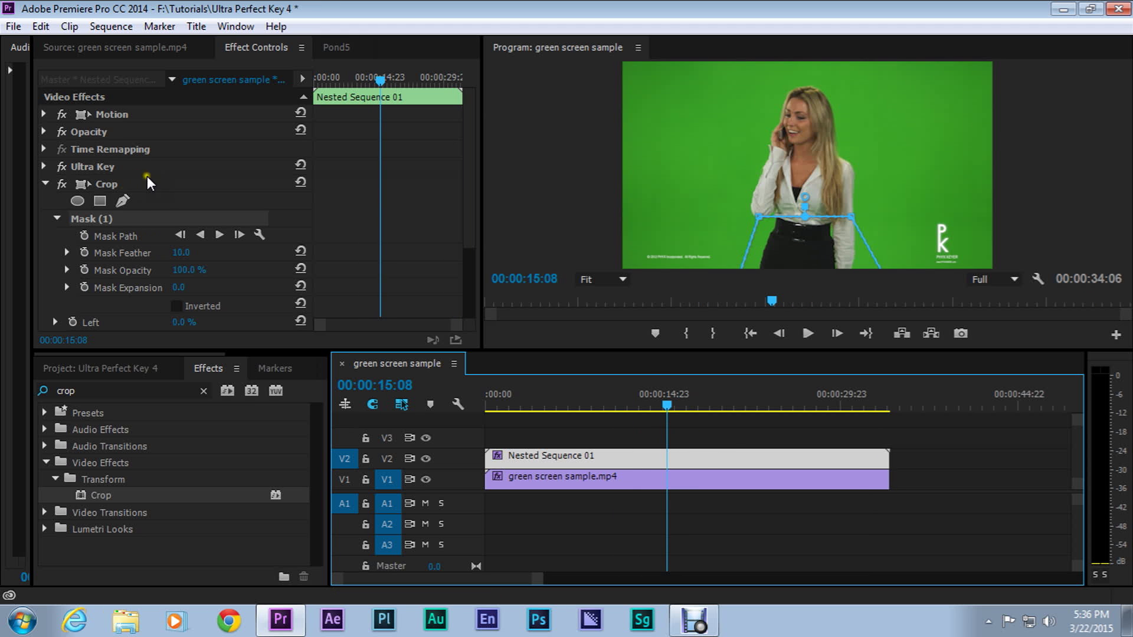
{"action": "left_click", "coordinate": [174, 307]}
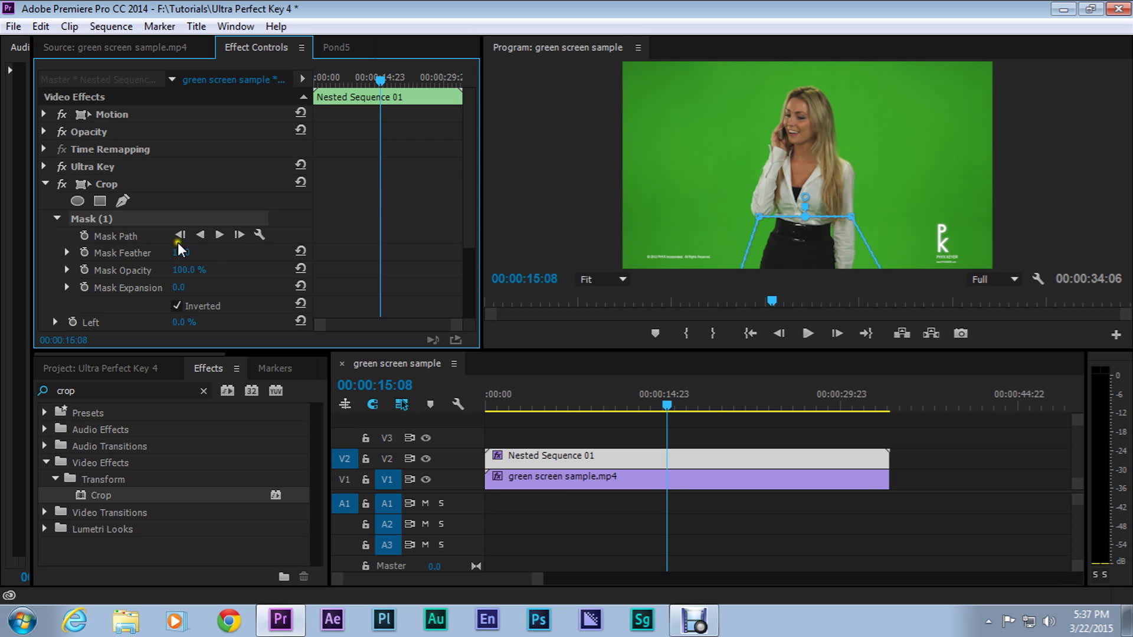
{"action": "left_click_drag", "start_coordinate": [175, 325], "coordinate": [339, 314]}
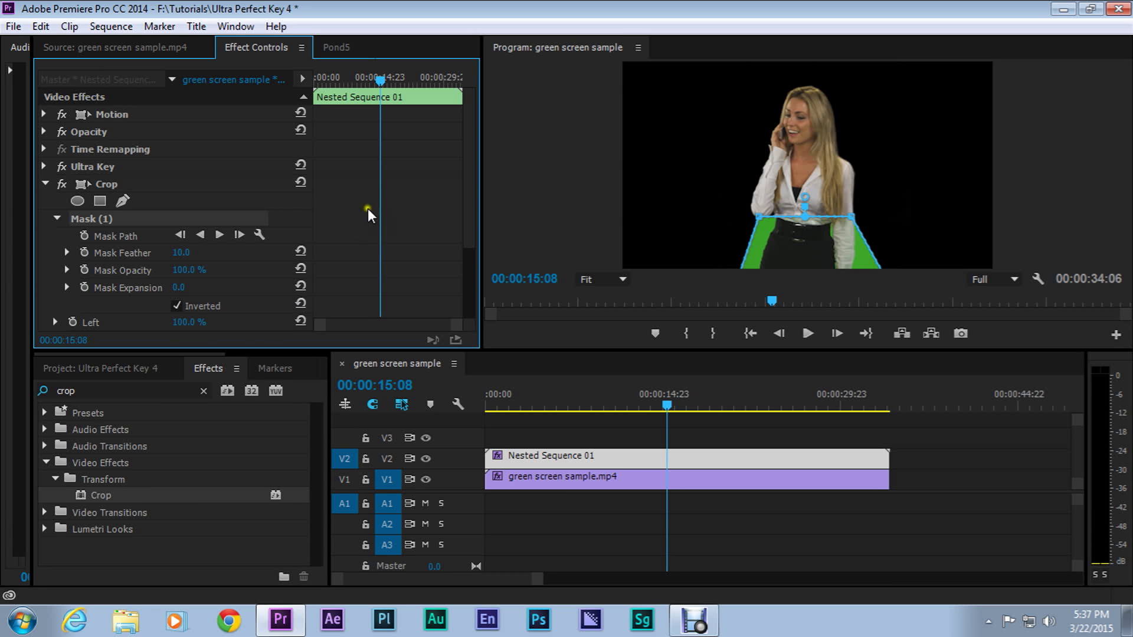
- Sample the green backdrop as the Ultra Key colour and set Setting to Aggressive
{"action": "left_click", "coordinate": [45, 183]}
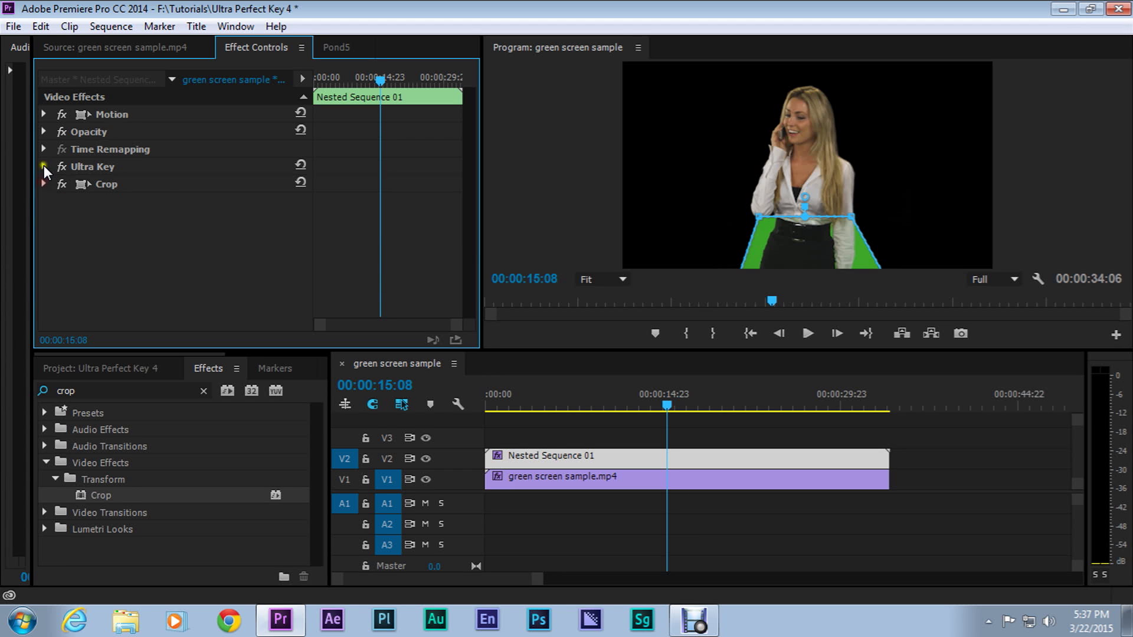
{"action": "left_click", "coordinate": [45, 166]}
{"action": "left_click_drag", "start_coordinate": [199, 236], "coordinate": [759, 238]}
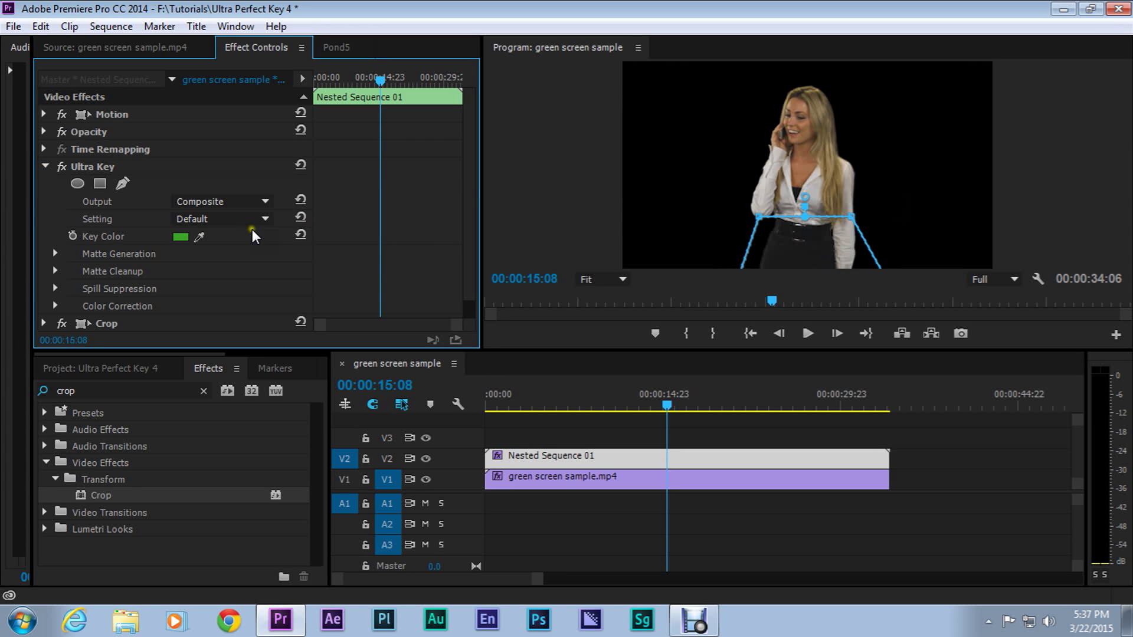
{"action": "left_click", "coordinate": [197, 222]}
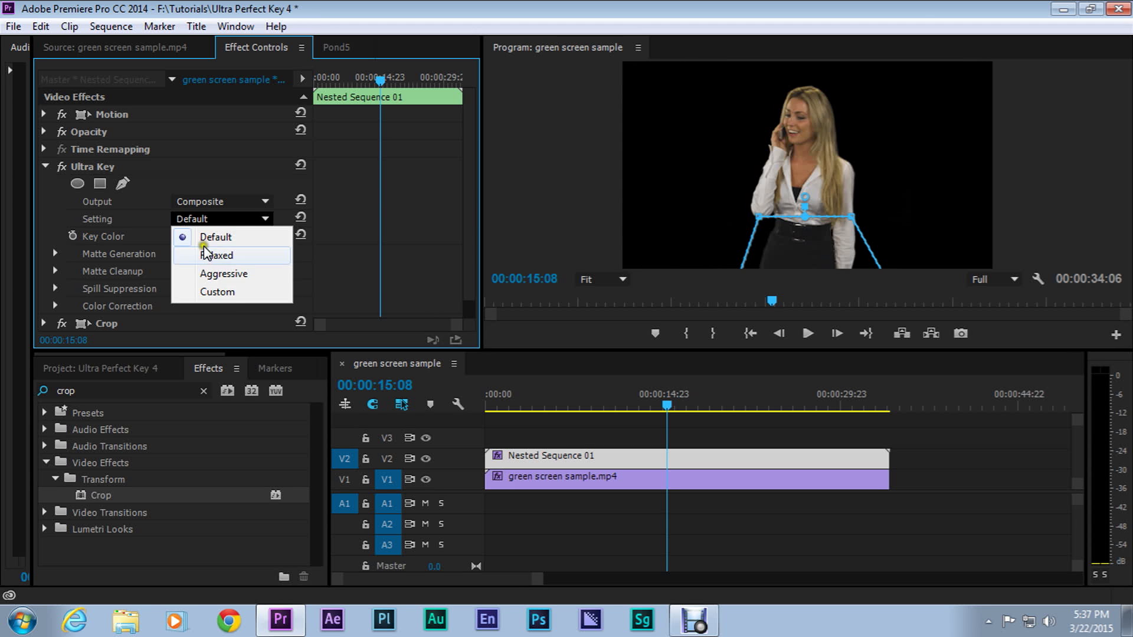
{"action": "left_click", "coordinate": [211, 272]}
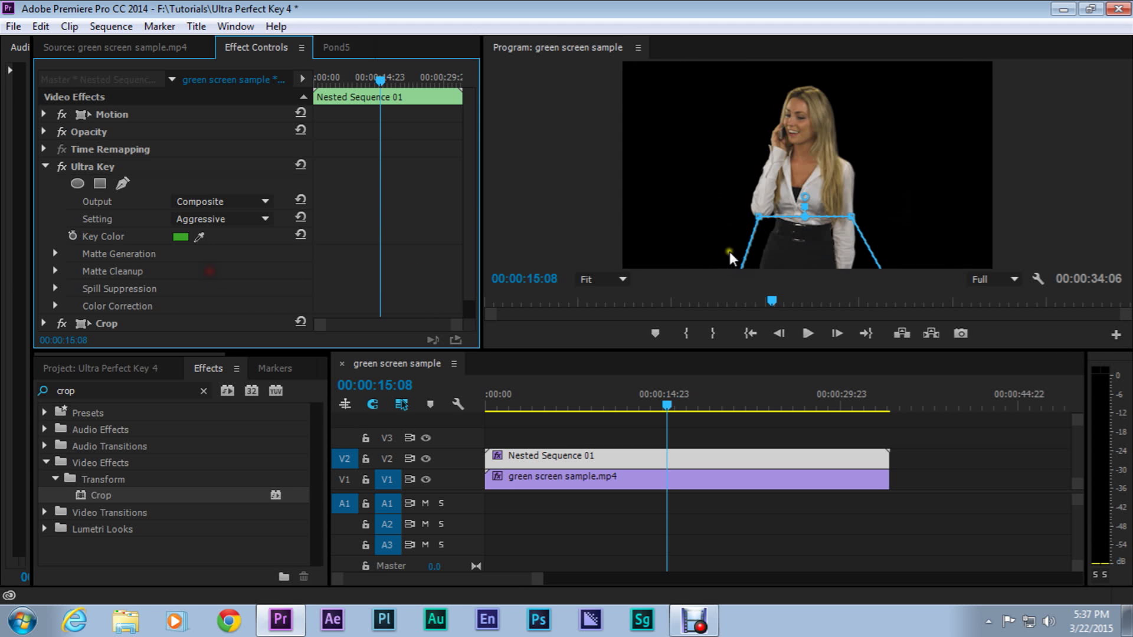
- Inspect the key around 16:11 in a maximized Program Monitor, then restore the layout
{"action": "left_click", "coordinate": [689, 407]}
{"action": "left_click_drag", "start_coordinate": [689, 407], "coordinate": [680, 407]}
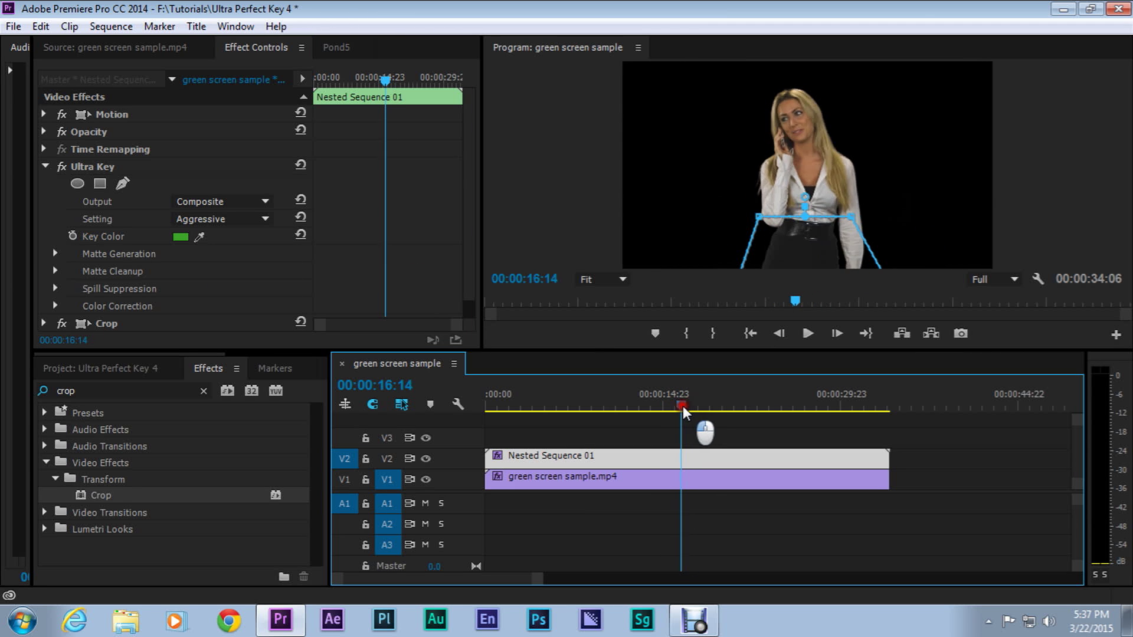
{"action": "left_click", "coordinate": [607, 195]}
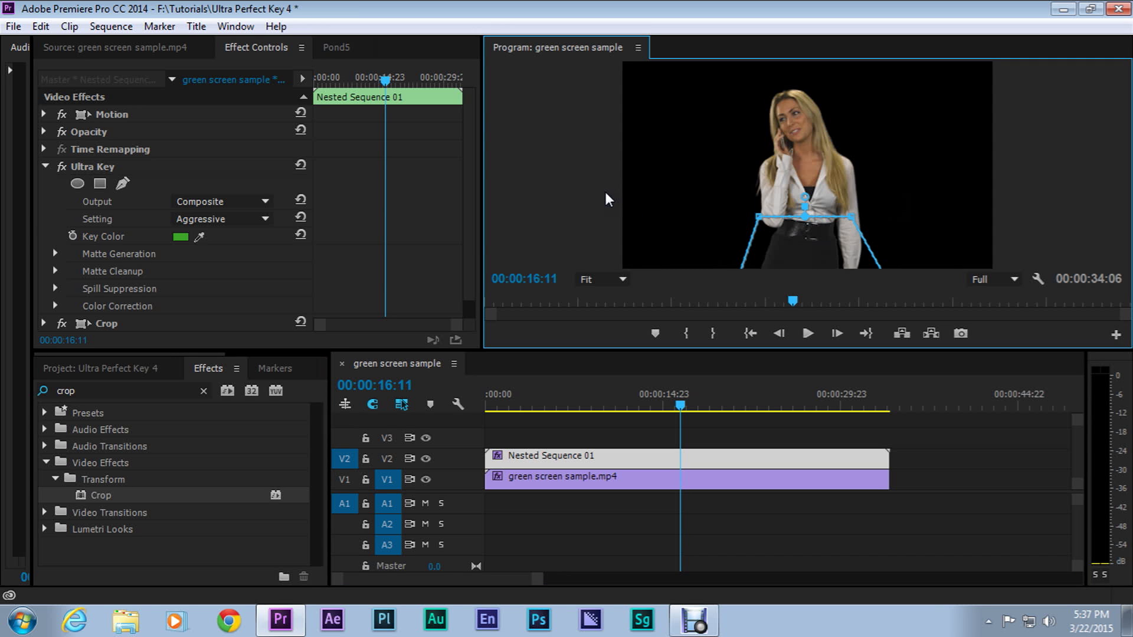
{"action": "key", "text": "grave"}
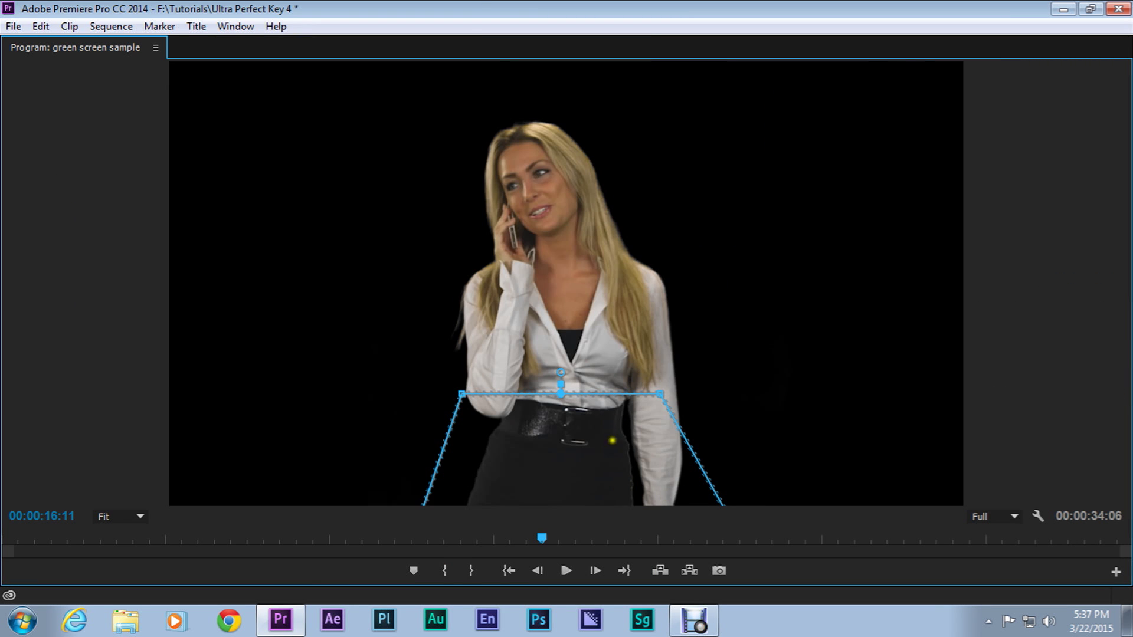
{"action": "mouse_move", "coordinate": [545, 534]}
{"action": "left_mouse_down"}
{"action": "mouse_move", "coordinate": [496, 532]}
{"action": "mouse_move", "coordinate": [544, 535]}
{"action": "left_mouse_up"}
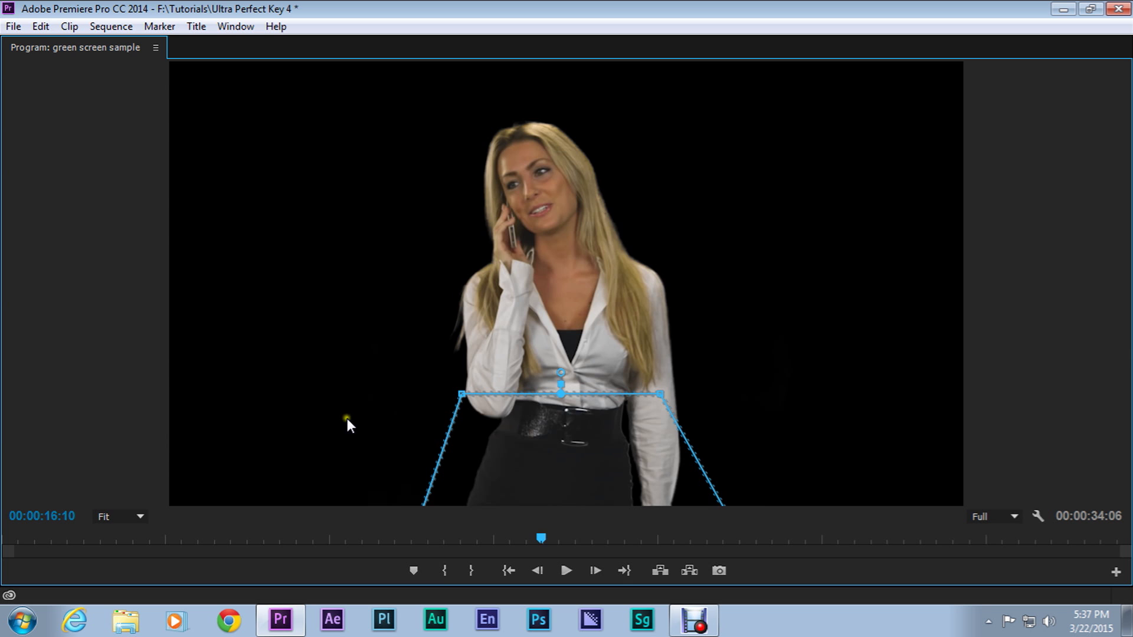
{"action": "key", "text": "grave"}
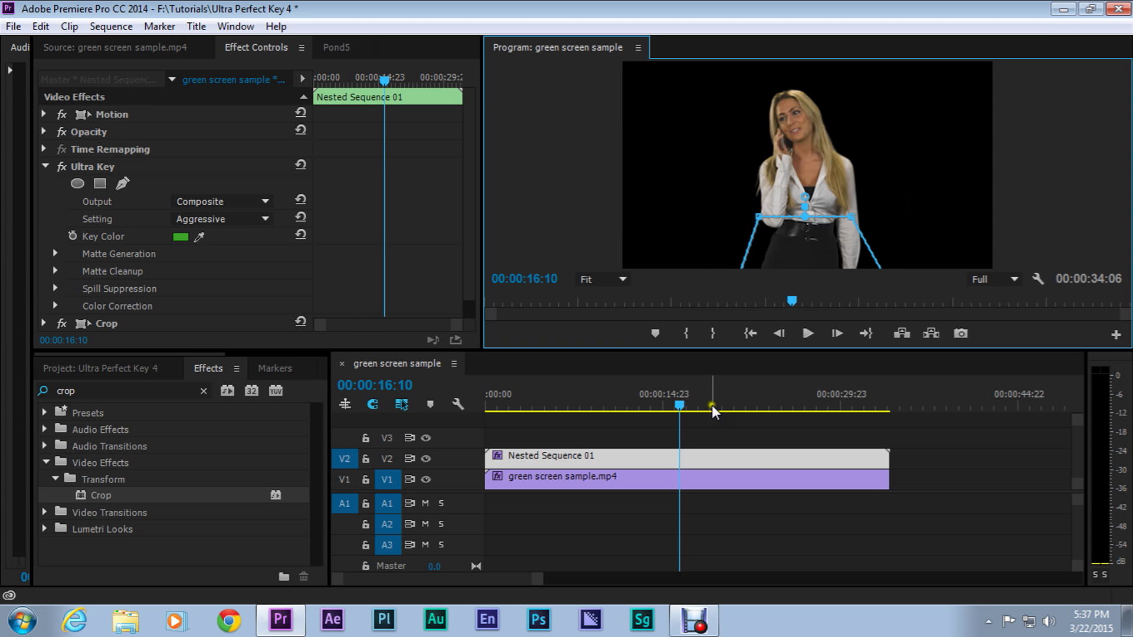
- Move Nested Sequence 01 and green screen sample.mp4 up to V3 and V2, leaving V1 empty
{"action": "left_click_drag", "start_coordinate": [672, 400], "coordinate": [666, 424]}
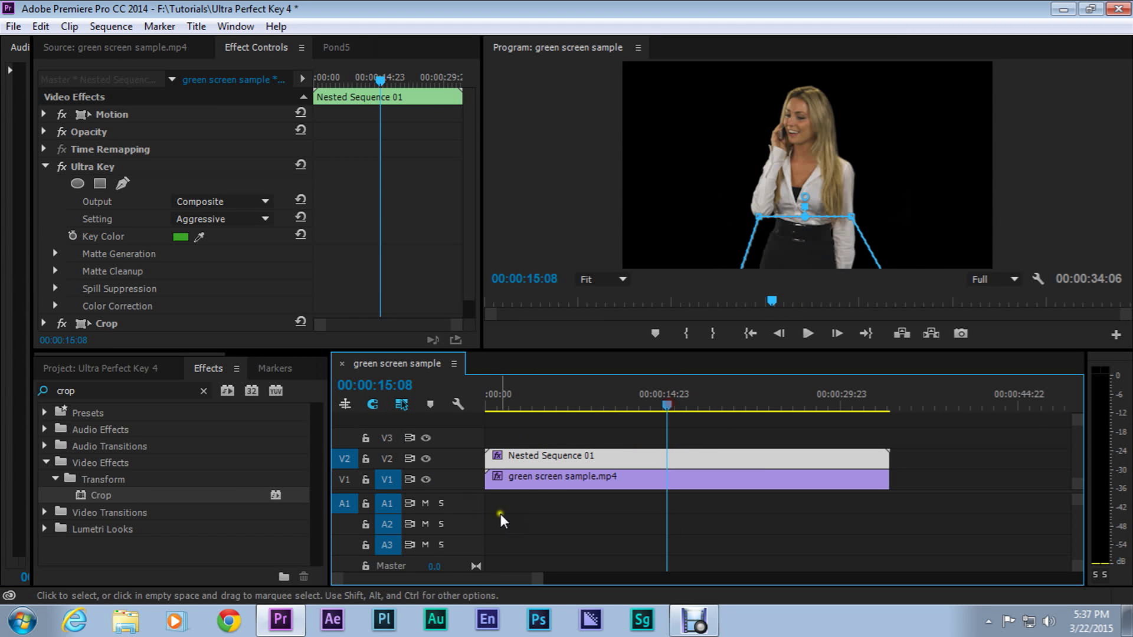
{"action": "left_click", "coordinate": [631, 475], "text": "shift"}
{"action": "left_click_drag", "start_coordinate": [630, 474], "coordinate": [629, 451]}
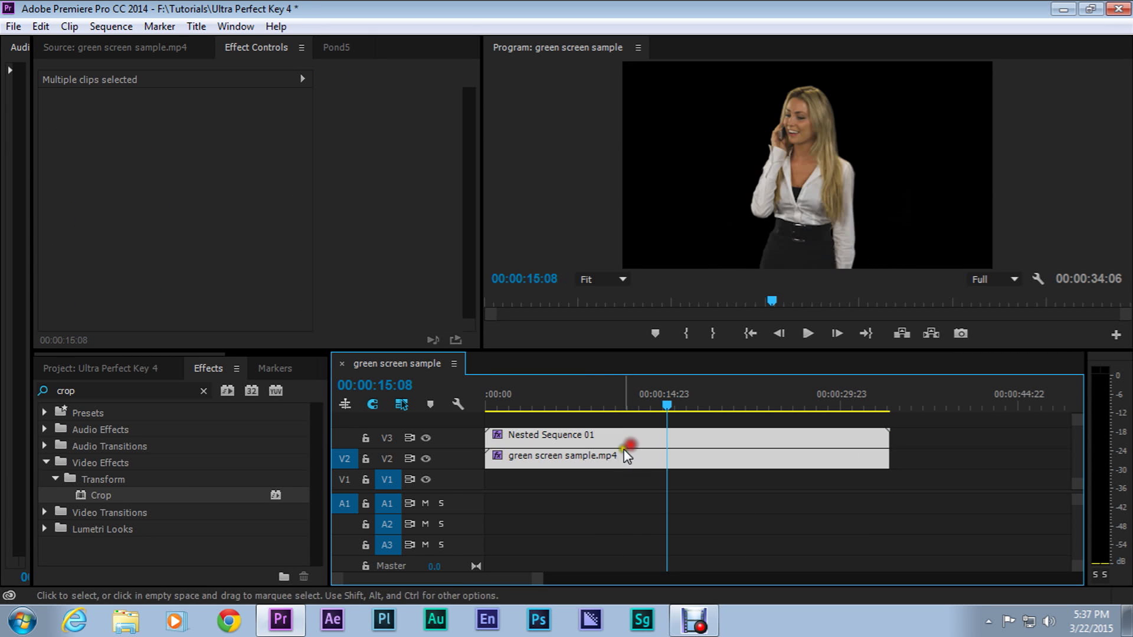
{"action": "left_click", "coordinate": [76, 370]}
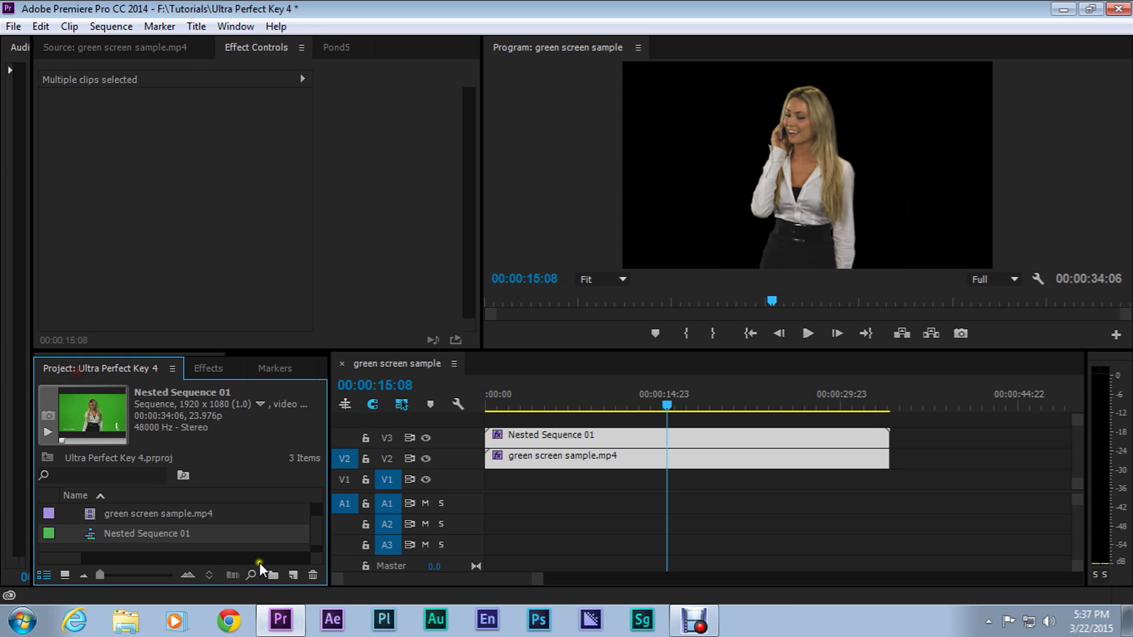
- Create a black matte named Color Matte and lay it on V1 beneath both clips
{"action": "left_click", "coordinate": [293, 575]}
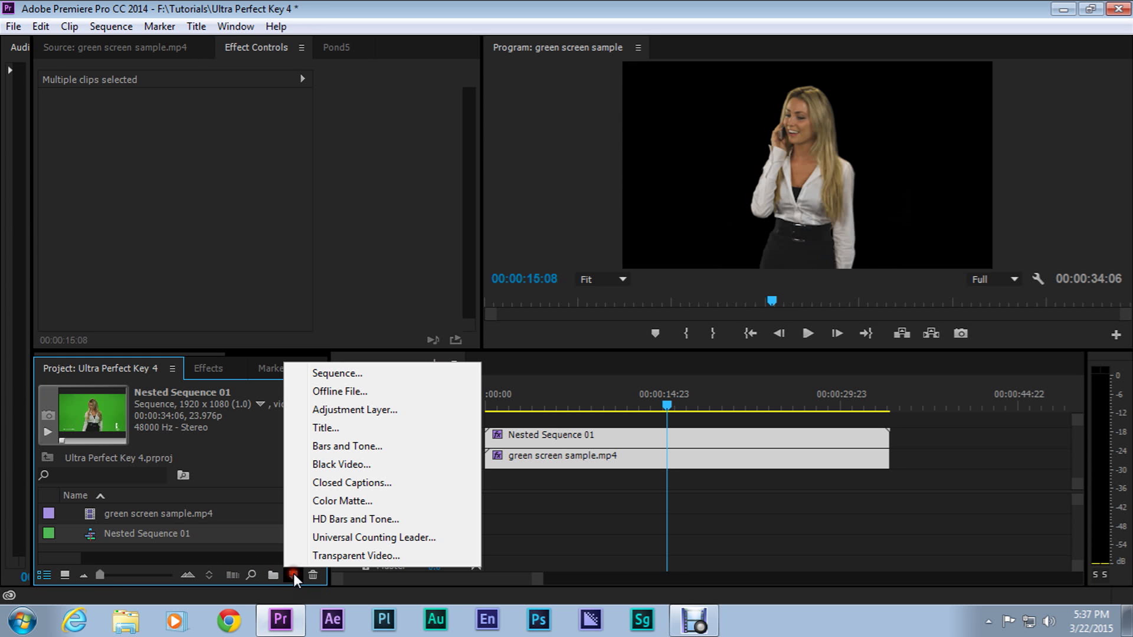
{"action": "left_click", "coordinate": [342, 501]}
{"action": "left_click", "coordinate": [596, 368]}
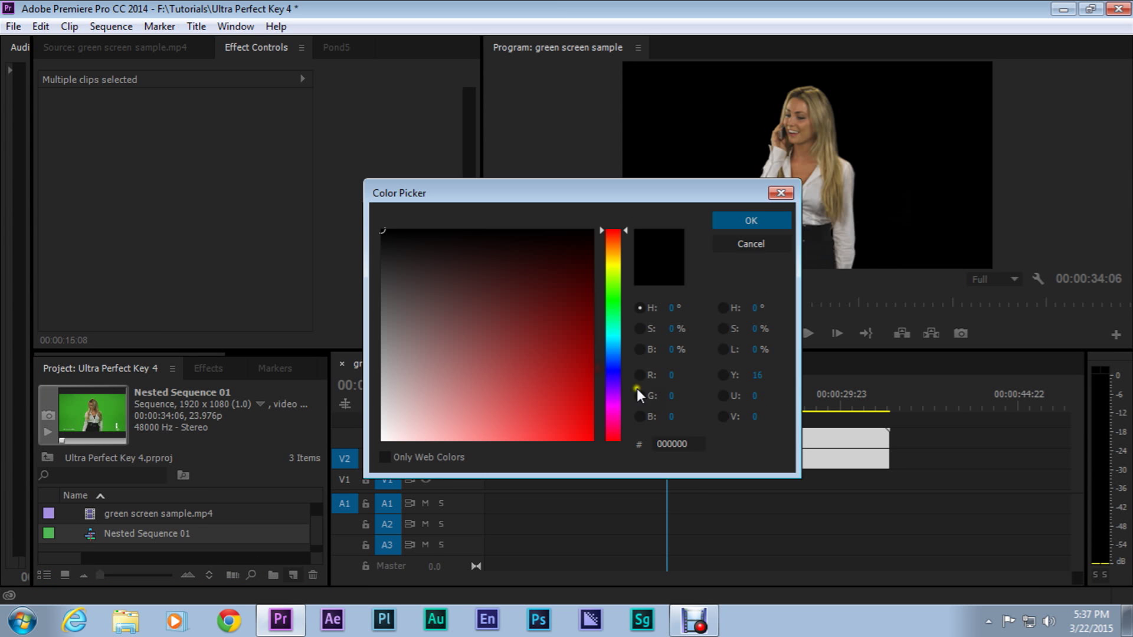
{"action": "left_click", "coordinate": [759, 219]}
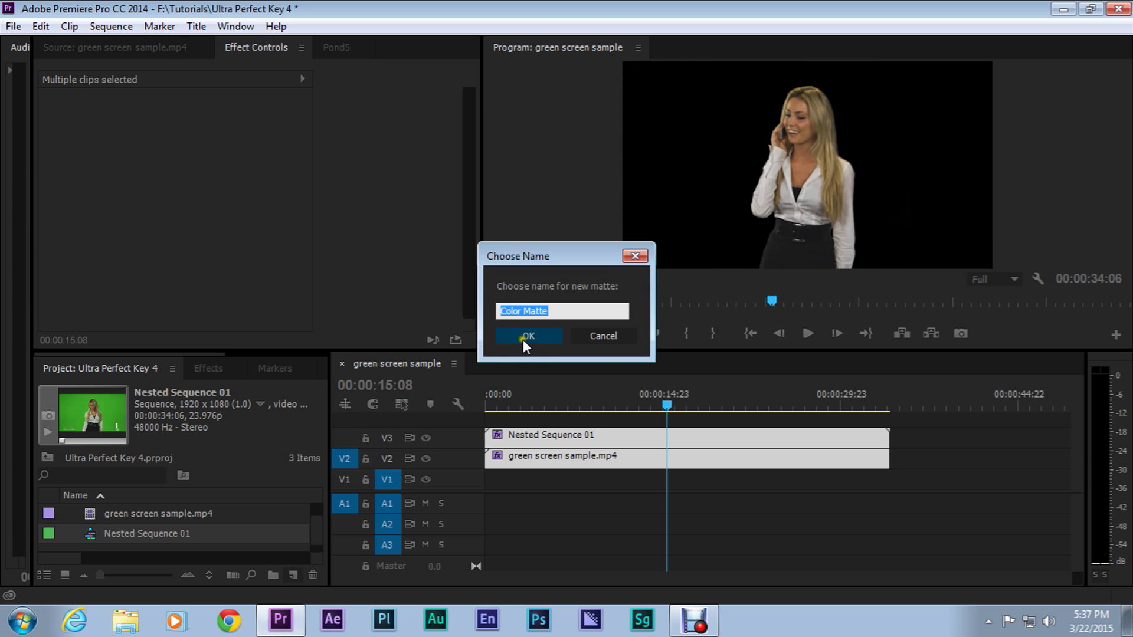
{"action": "left_click", "coordinate": [523, 337]}
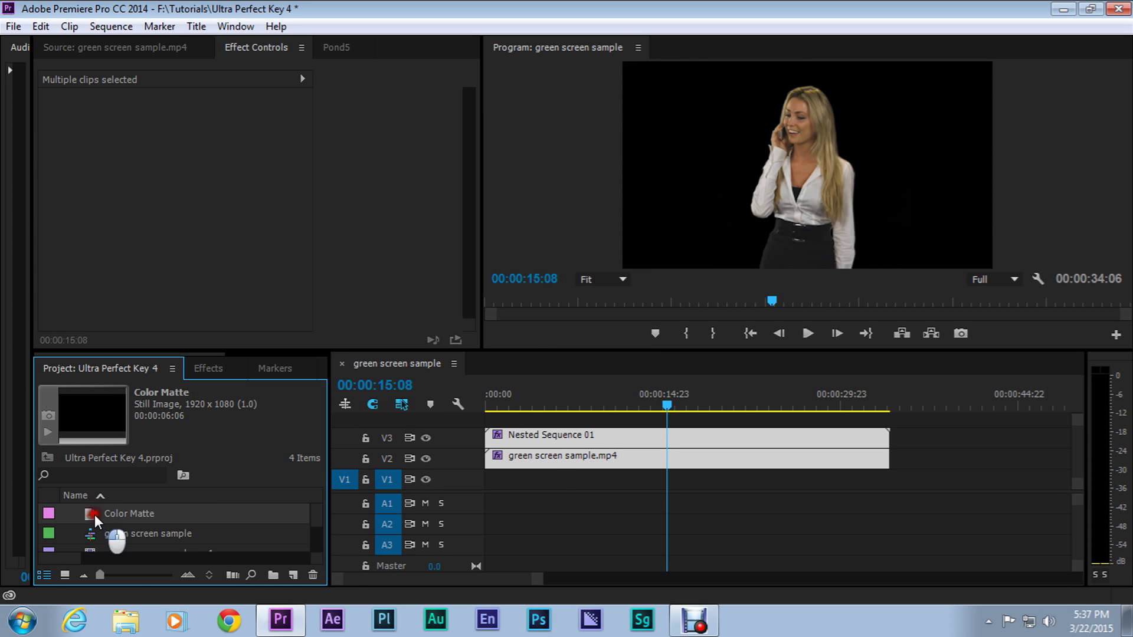
{"action": "left_click_drag", "start_coordinate": [94, 515], "coordinate": [888, 478]}
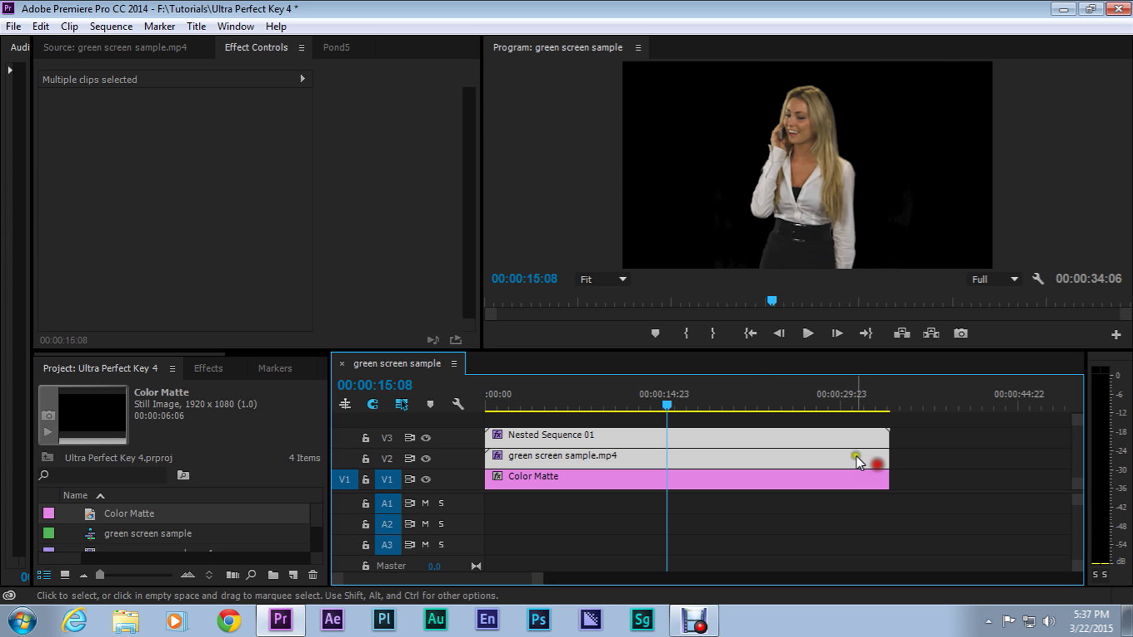
{"action": "left_click", "coordinate": [567, 476]}
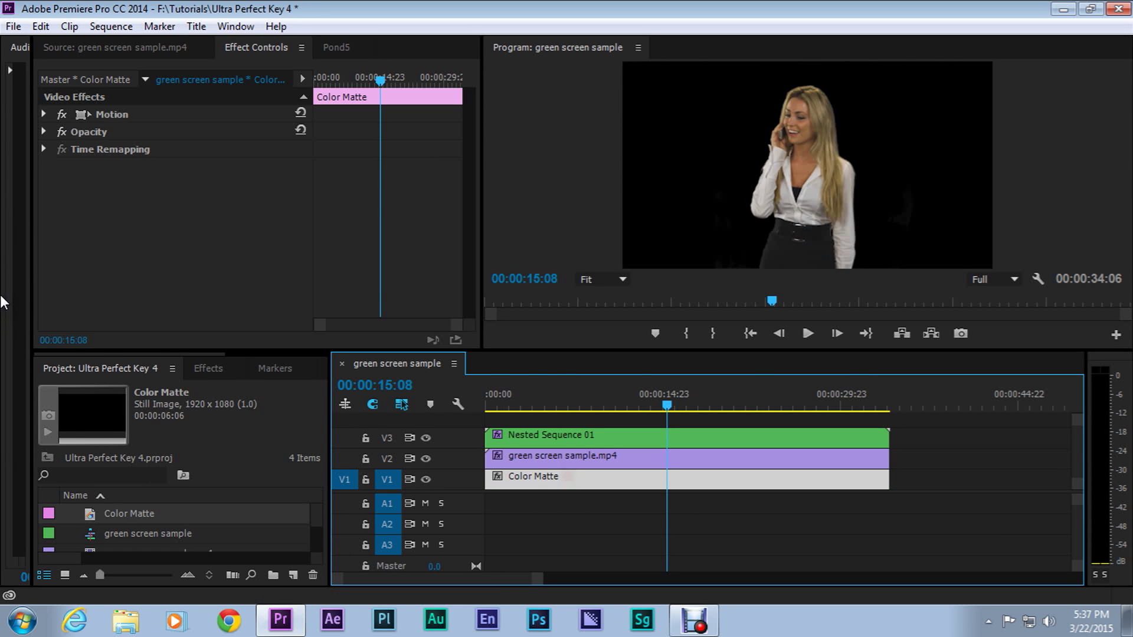
- Apply the Ramp effect to the Color Matte and maximize the Program Monitor
{"action": "left_click", "coordinate": [208, 368]}
{"action": "left_click_drag", "start_coordinate": [93, 392], "coordinate": [9, 390]}
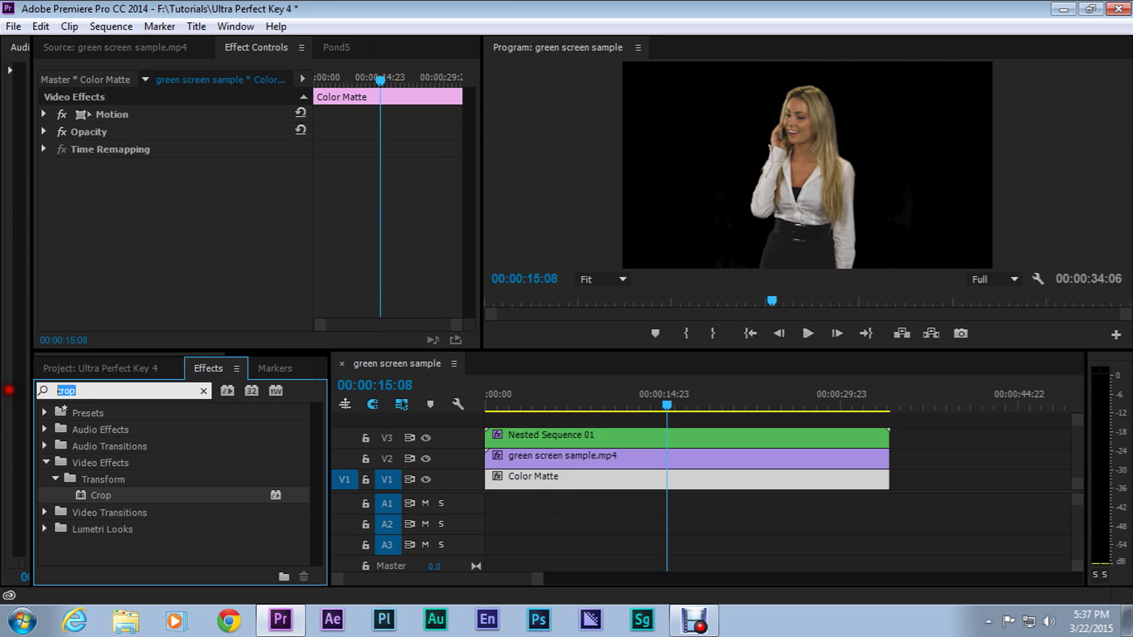
{"action": "type", "text": "ramp"}
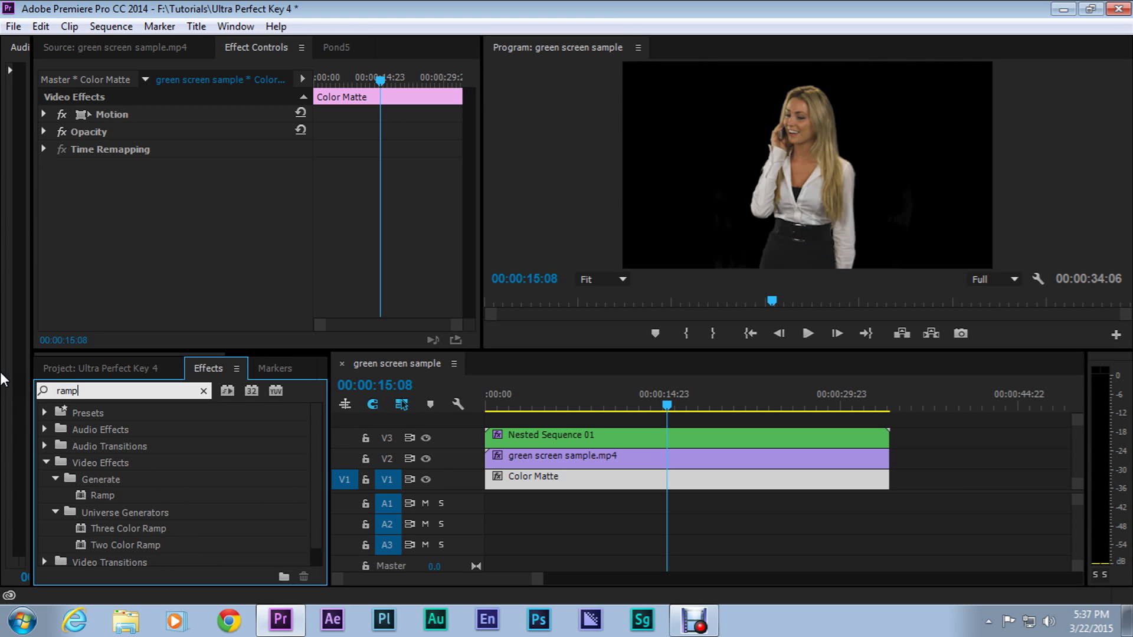
{"action": "left_click", "coordinate": [79, 496]}
{"action": "left_click_drag", "start_coordinate": [79, 496], "coordinate": [658, 482]}
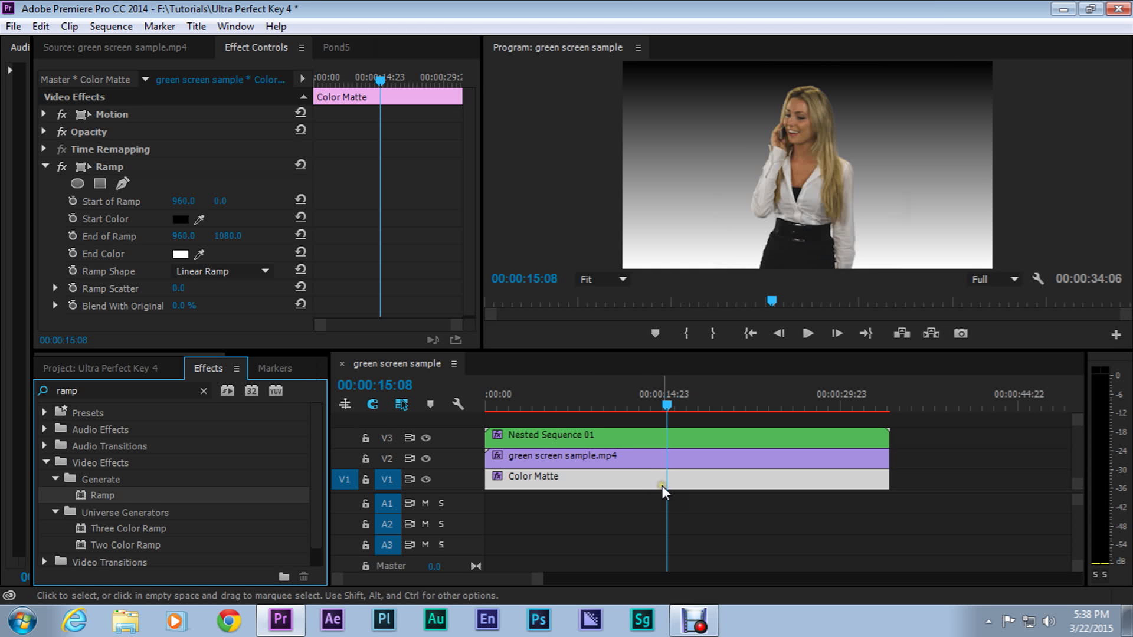
{"action": "left_click", "coordinate": [607, 211]}
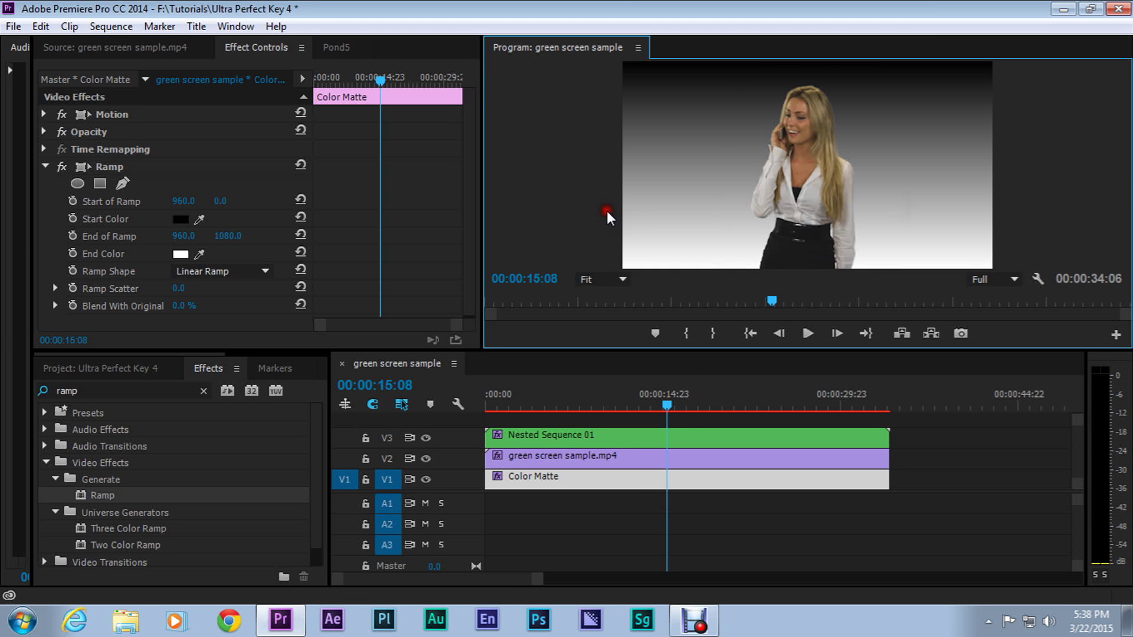
{"action": "key", "text": "grave"}
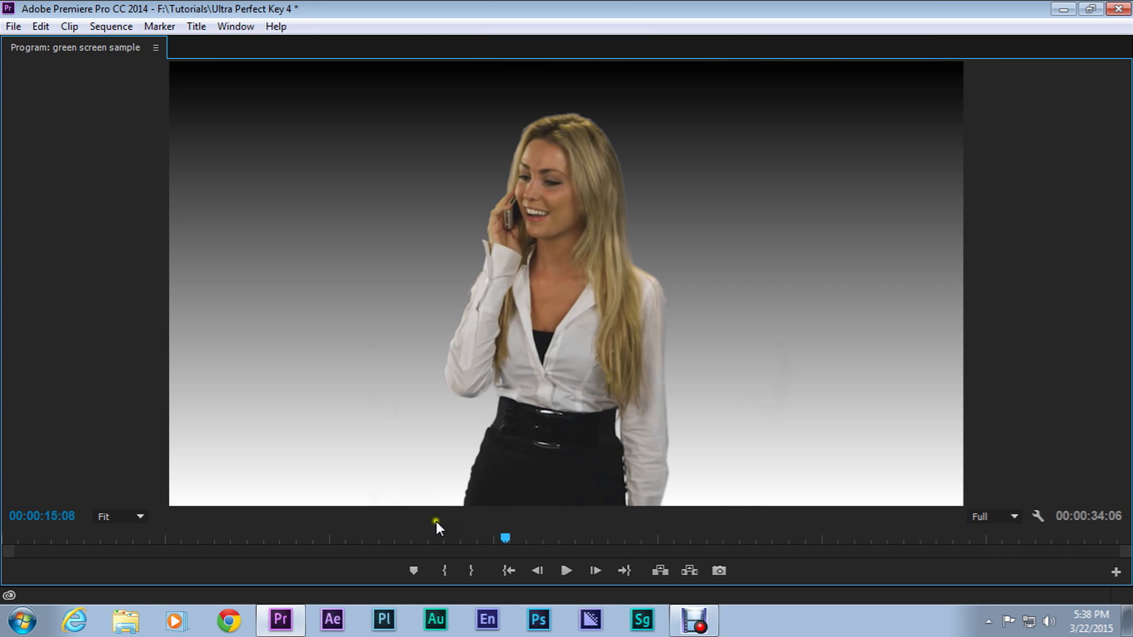
- Scrub forward through the keyed clip, return to about 15 seconds, then restore the workspace
{"action": "left_click_drag", "start_coordinate": [511, 534], "coordinate": [694, 521]}
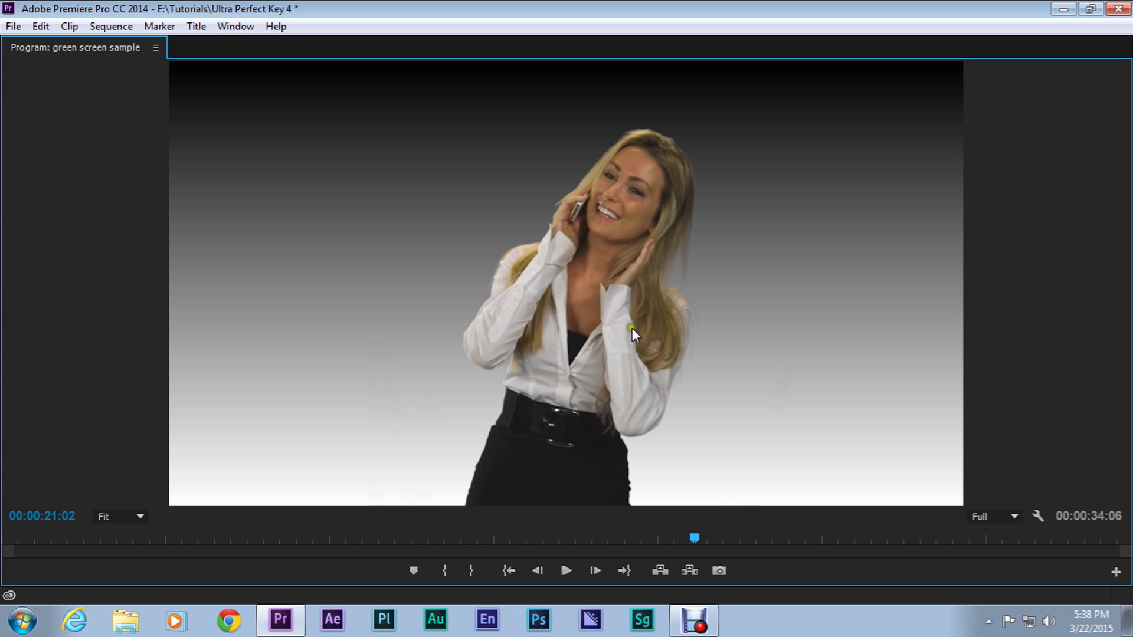
{"action": "left_click_drag", "start_coordinate": [704, 540], "coordinate": [798, 528]}
{"action": "left_click_drag", "start_coordinate": [715, 534], "coordinate": [502, 537]}
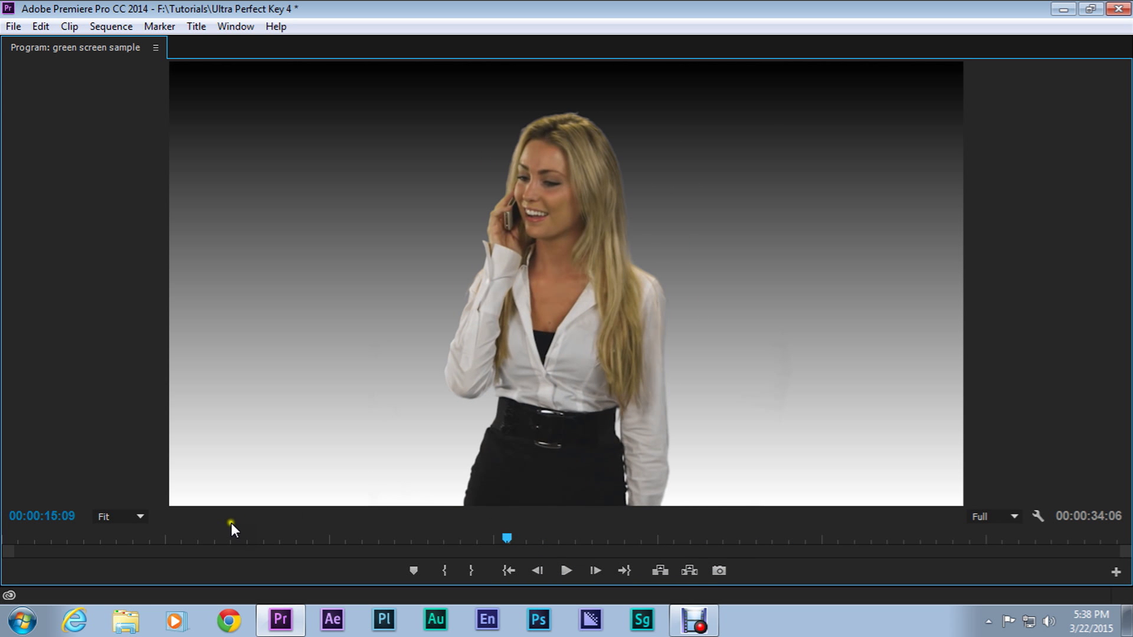
{"action": "key", "text": "grave"}
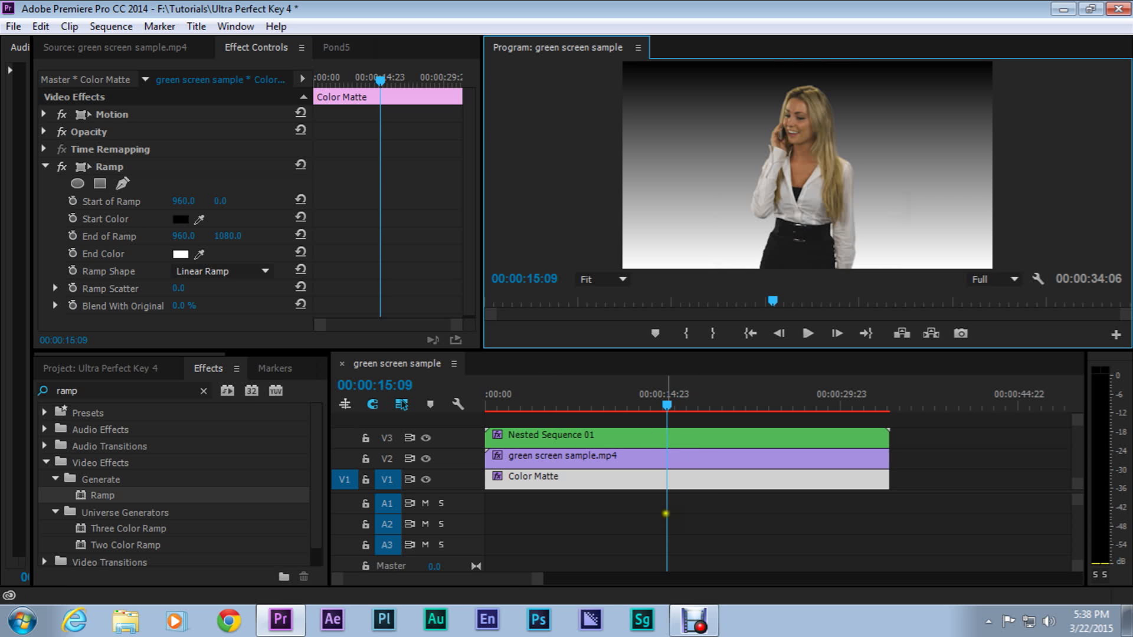
- Select green screen sample.mp4 and switch its Ultra Key Output to Alpha Channel
{"action": "left_click", "coordinate": [682, 477]}
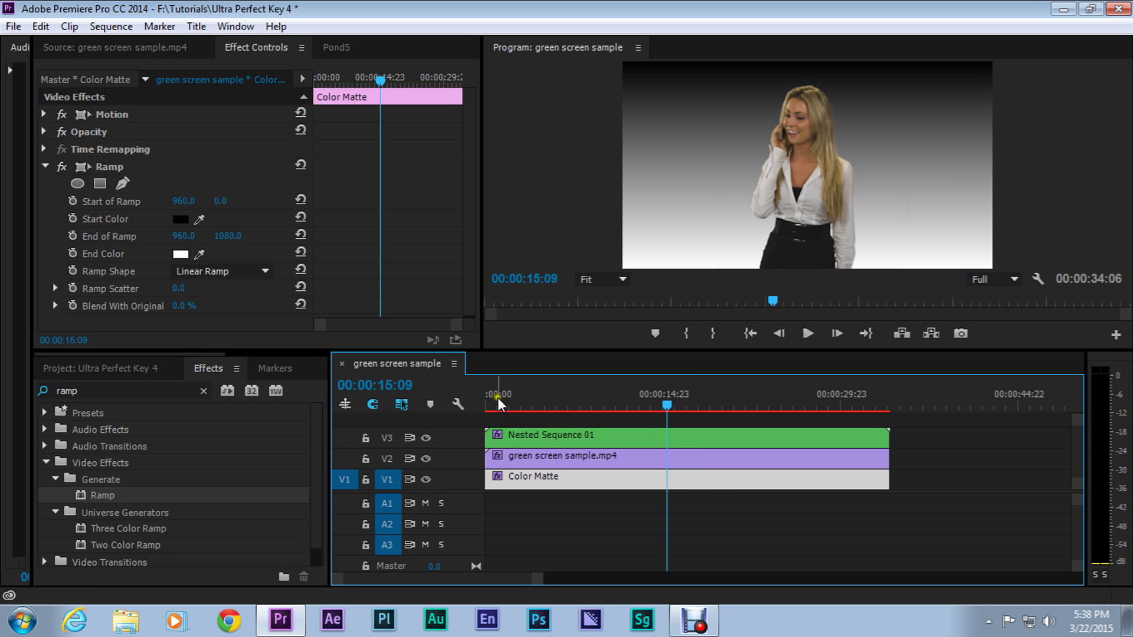
{"action": "left_click", "coordinate": [465, 157]}
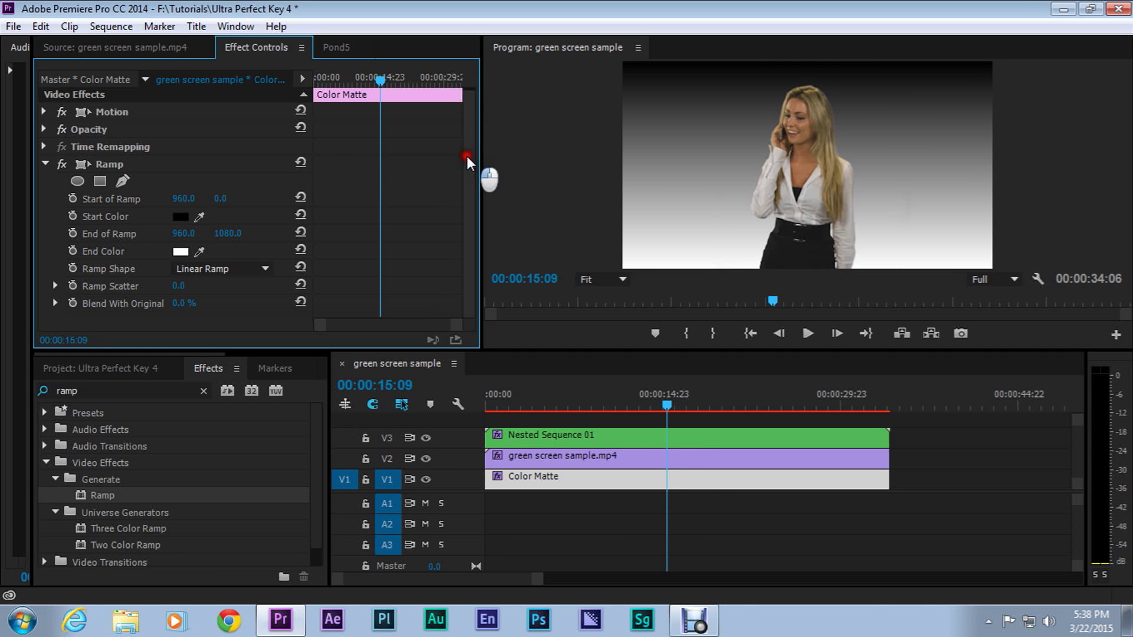
{"action": "left_click", "coordinate": [42, 160]}
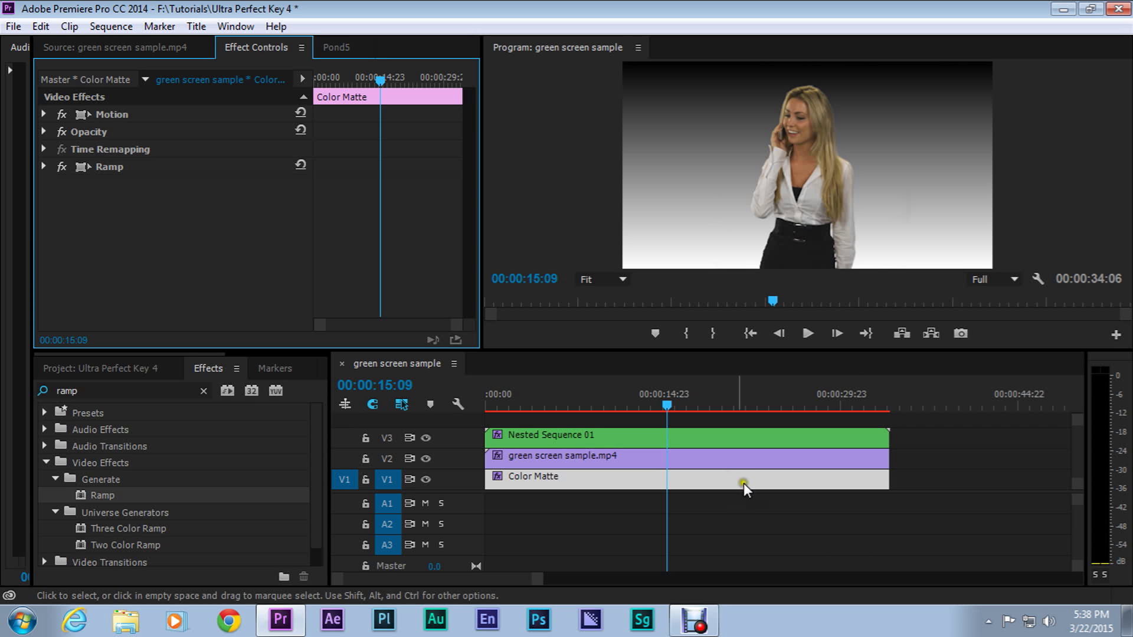
{"action": "left_click", "coordinate": [685, 458]}
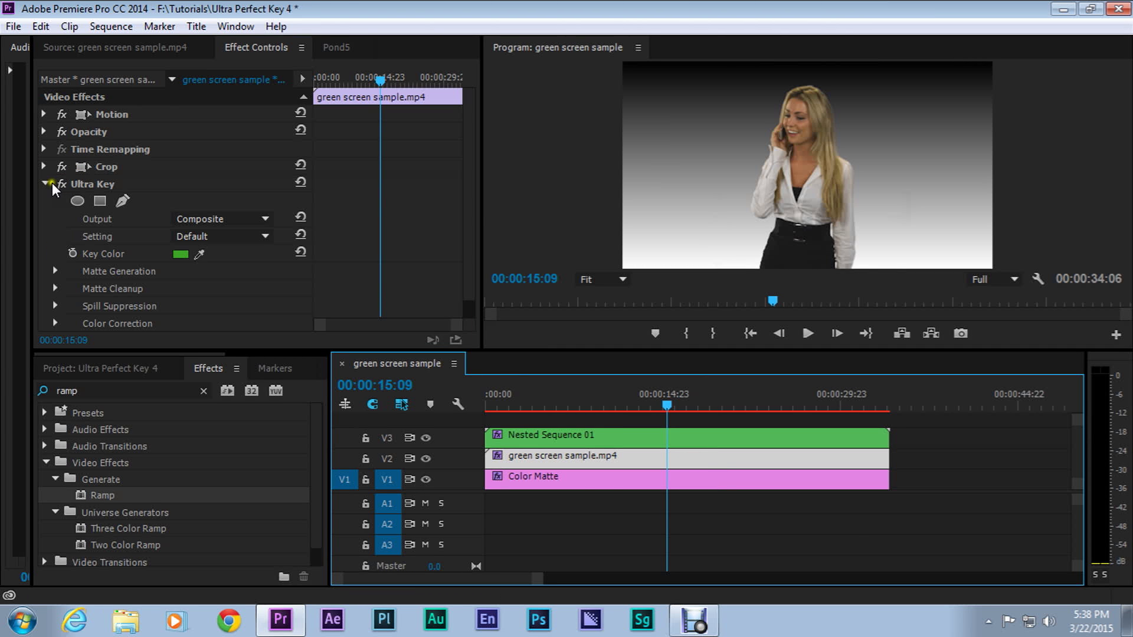
{"action": "left_click_drag", "start_coordinate": [472, 166], "coordinate": [466, 180]}
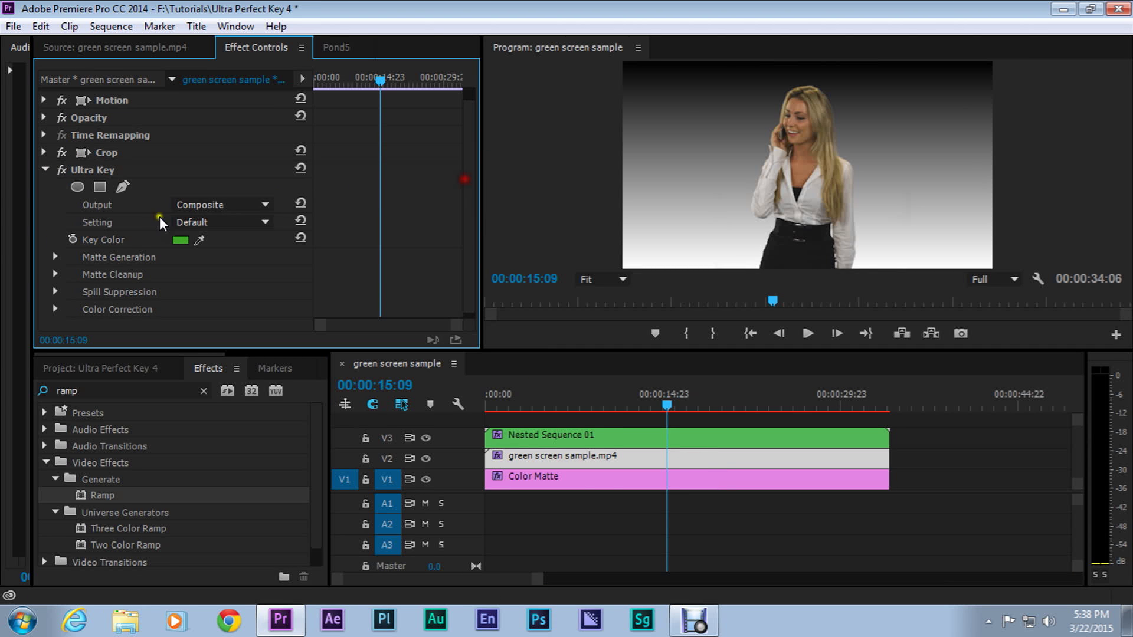
{"action": "left_click", "coordinate": [215, 205]}
{"action": "left_click", "coordinate": [215, 242]}
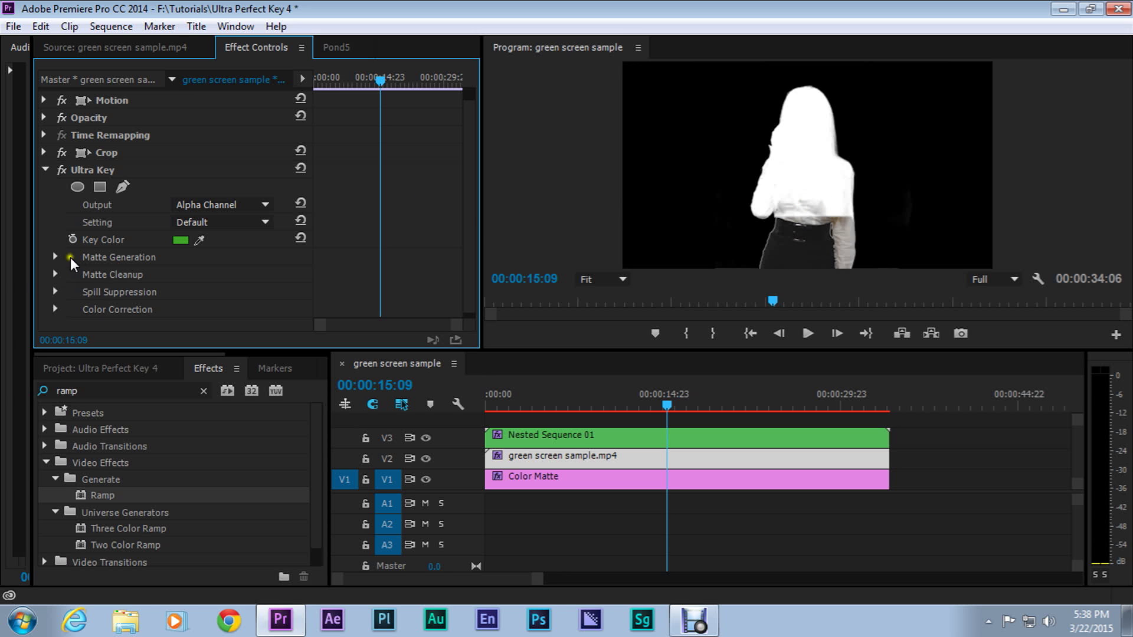
- Lower Matte Generation Transparency to 28.2 and set Ultra Key Output back to Composite
{"action": "left_click", "coordinate": [56, 256]}
{"action": "mouse_move", "coordinate": [180, 273]}
{"action": "left_mouse_down"}
{"action": "mouse_move", "coordinate": [132, 275]}
{"action": "mouse_move", "coordinate": [166, 273]}
{"action": "mouse_move", "coordinate": [157, 273]}
{"action": "left_mouse_up"}
{"action": "left_click_drag", "start_coordinate": [78, 264], "coordinate": [25, 276]}
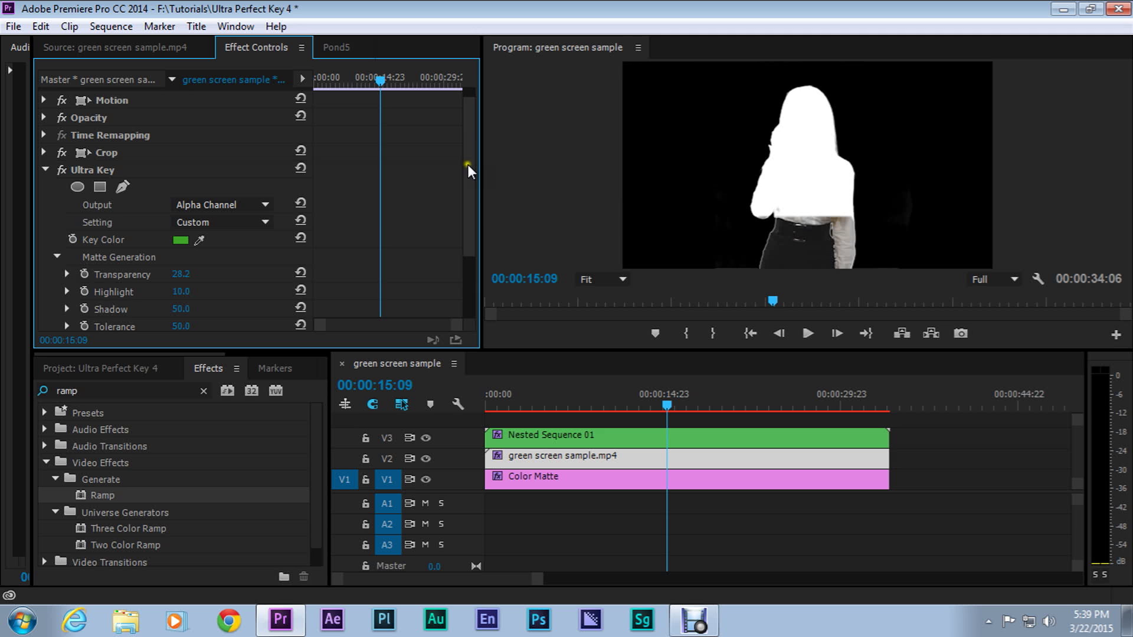
{"action": "left_click_drag", "start_coordinate": [467, 164], "coordinate": [470, 189]}
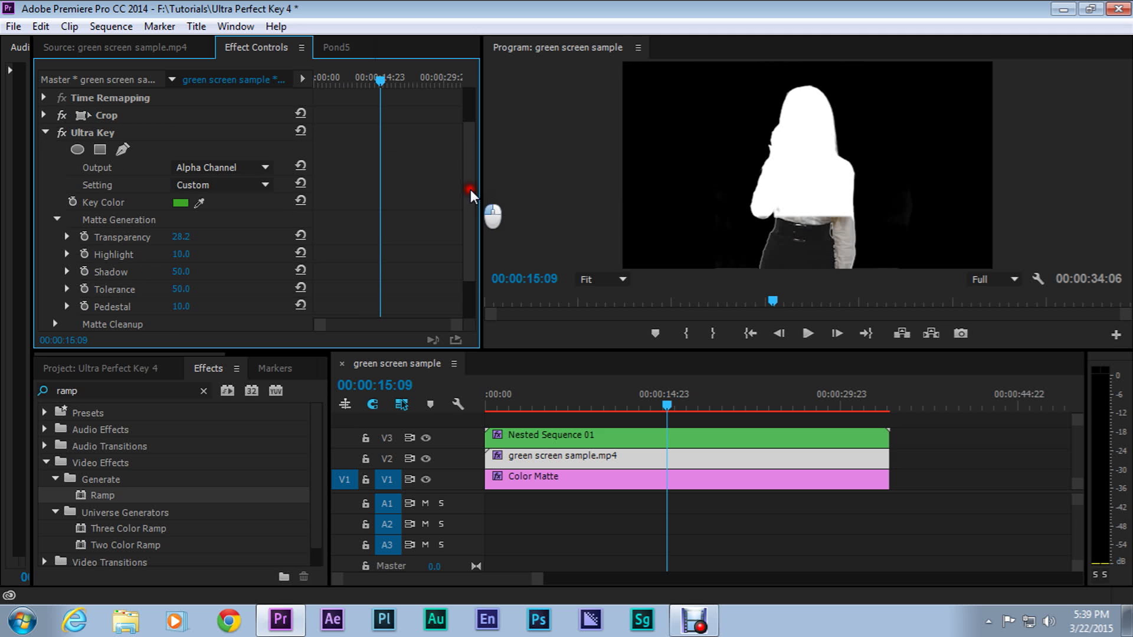
{"action": "left_click", "coordinate": [219, 166]}
{"action": "left_click", "coordinate": [224, 189]}
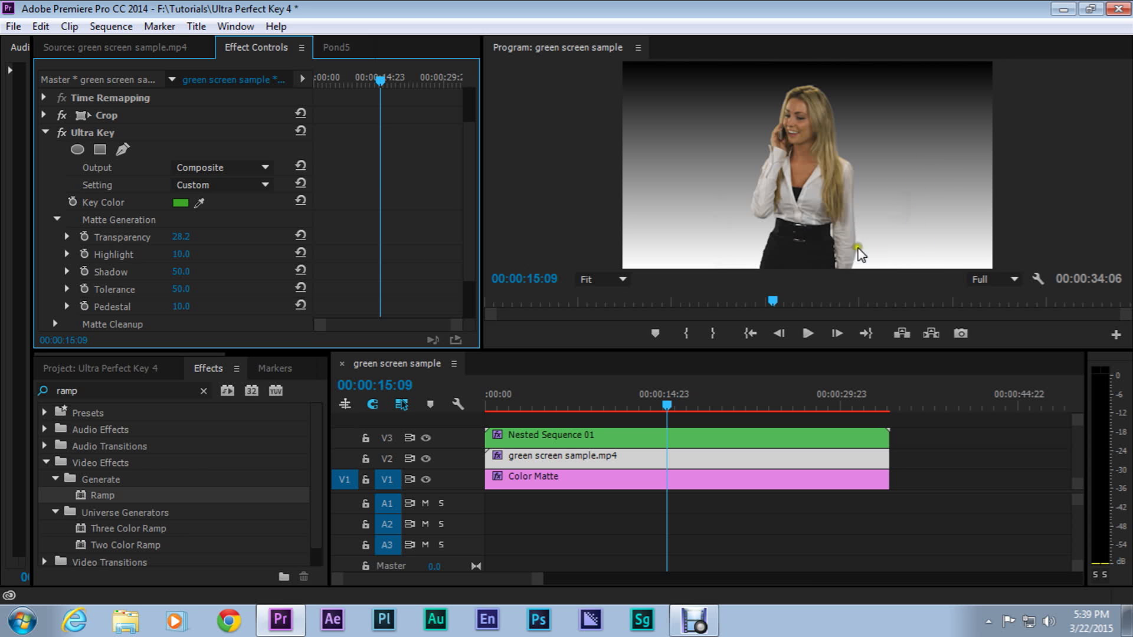
- Check the key full-window, then lower the Ultra Key Shadow from 50.0 to 27.0
{"action": "left_click", "coordinate": [582, 224]}
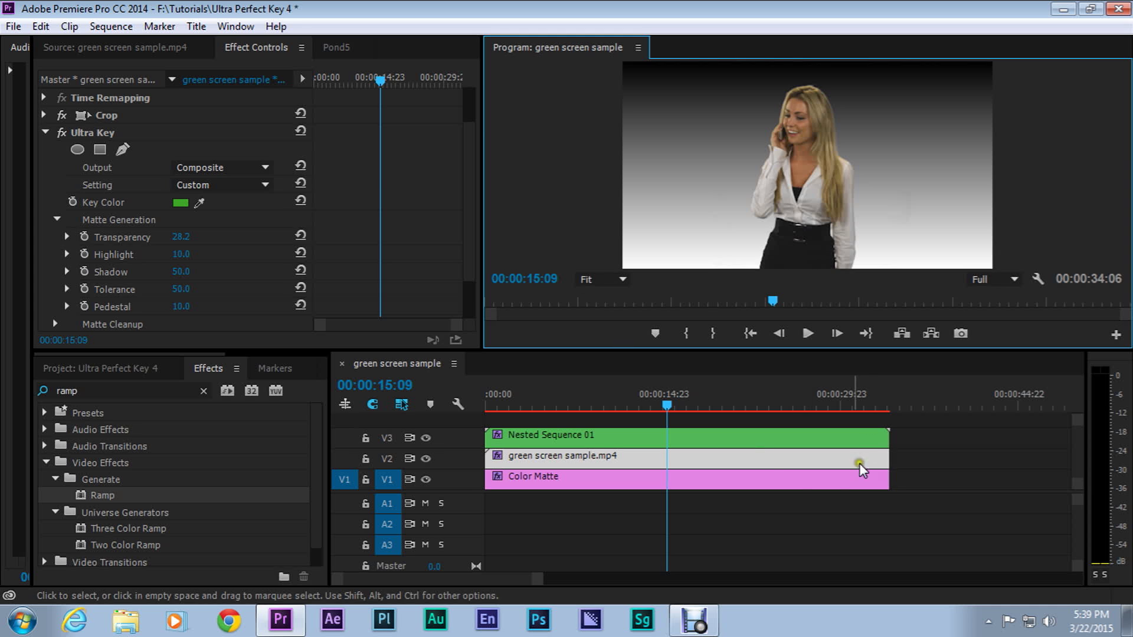
{"action": "key", "text": "grave"}
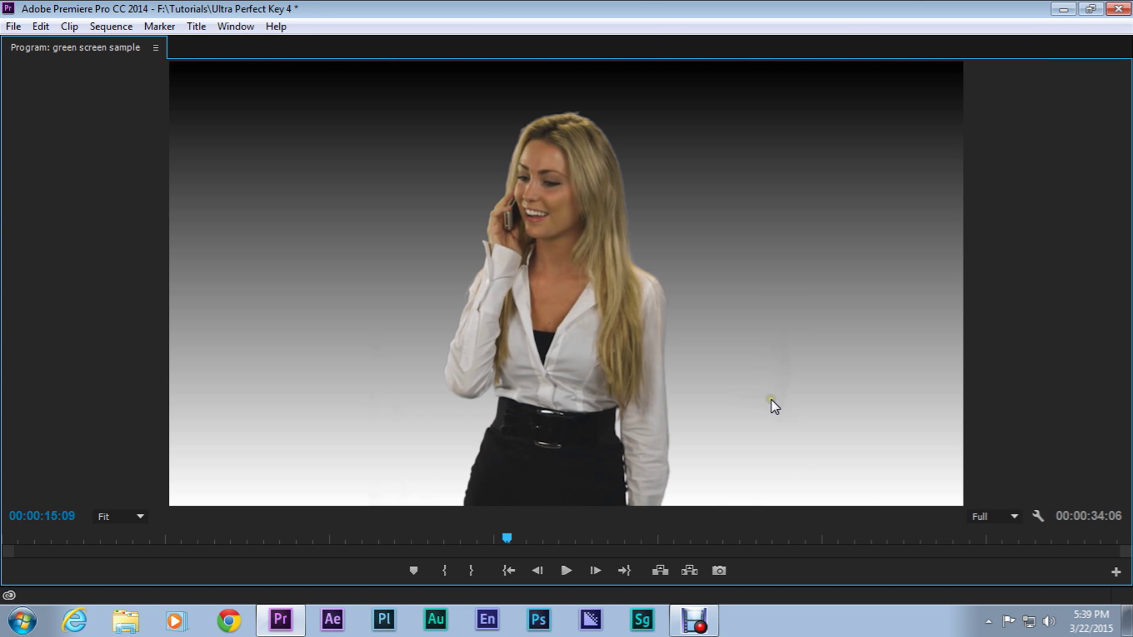
{"action": "key", "text": "grave"}
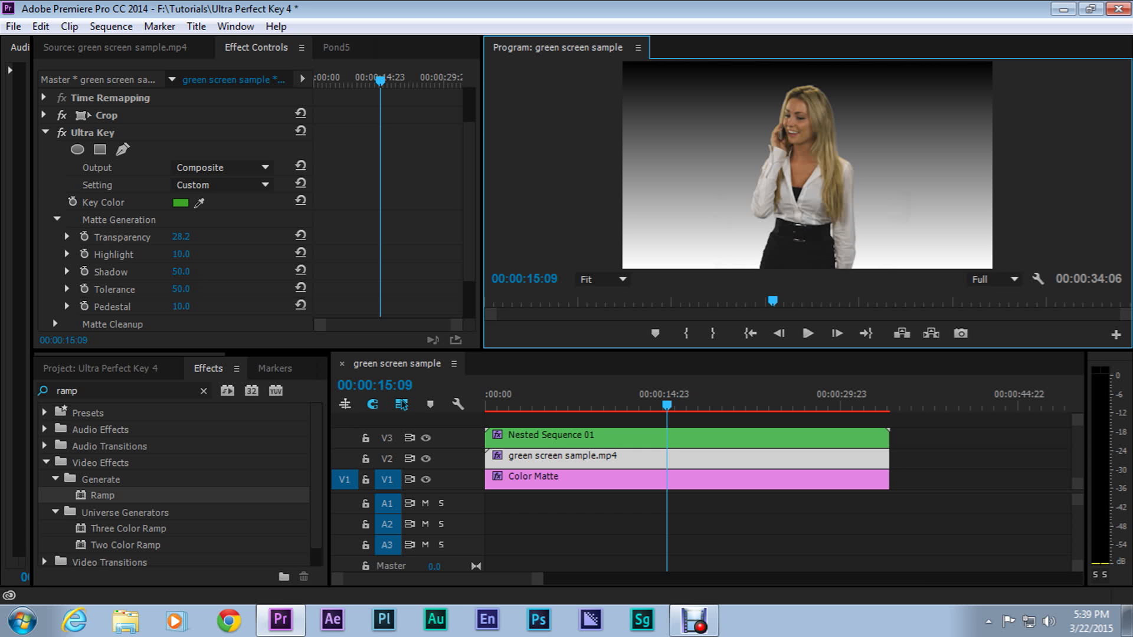
{"action": "mouse_move", "coordinate": [177, 272]}
{"action": "left_mouse_down"}
{"action": "mouse_move", "coordinate": [246, 255]}
{"action": "mouse_move", "coordinate": [185, 254]}
{"action": "left_mouse_up"}
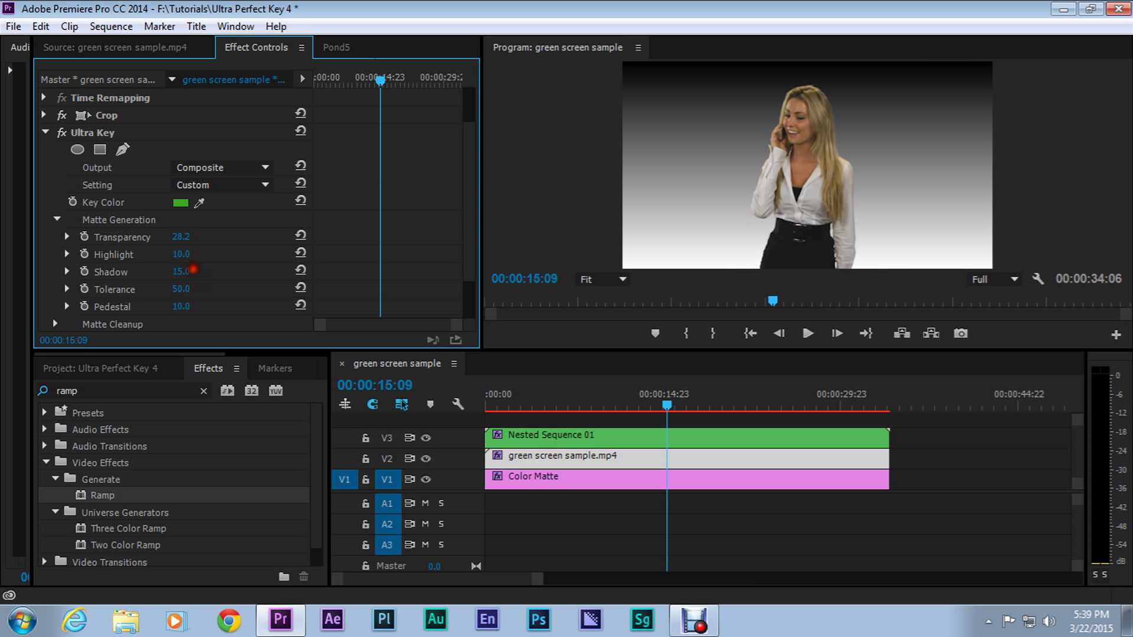
{"action": "left_click_drag", "start_coordinate": [180, 271], "coordinate": [228, 261]}
{"action": "left_click_drag", "start_coordinate": [668, 394], "coordinate": [603, 389]}
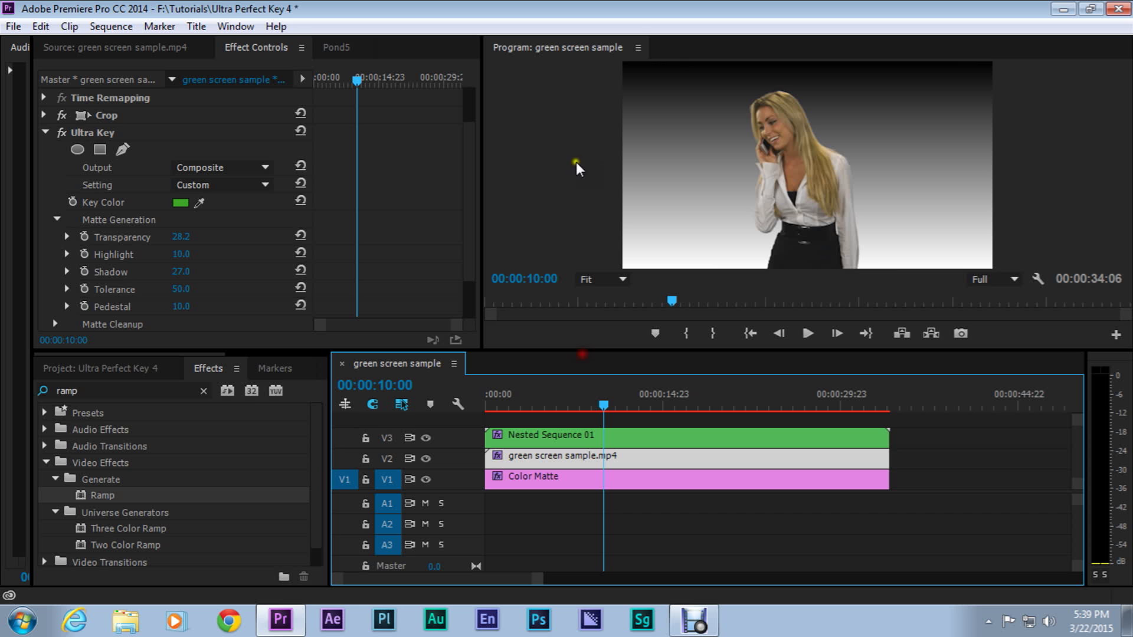
- Review the keyed clip at 10 seconds in a maximized Program Monitor, then restore the layout
{"action": "left_click", "coordinate": [583, 180]}
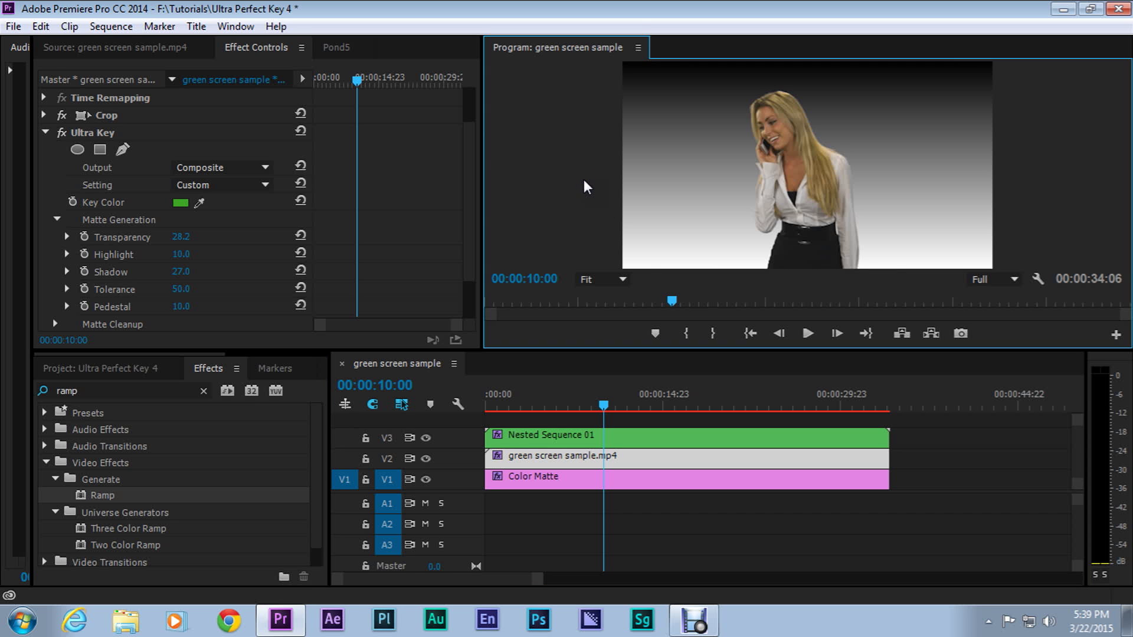
{"action": "key", "text": "grave"}
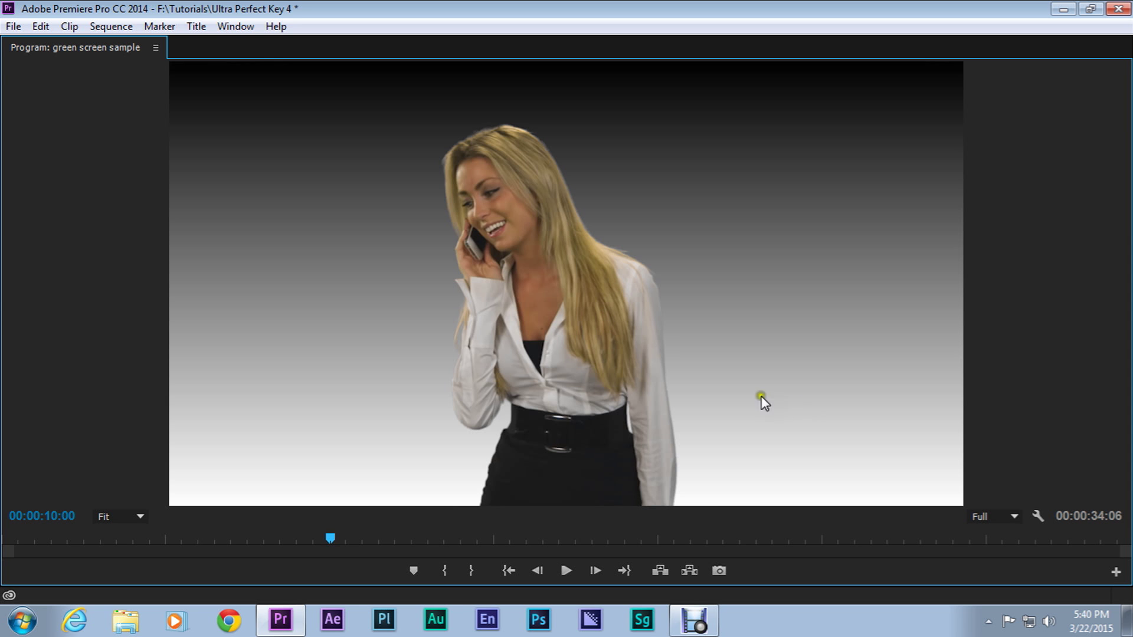
{"action": "key", "text": "grave"}
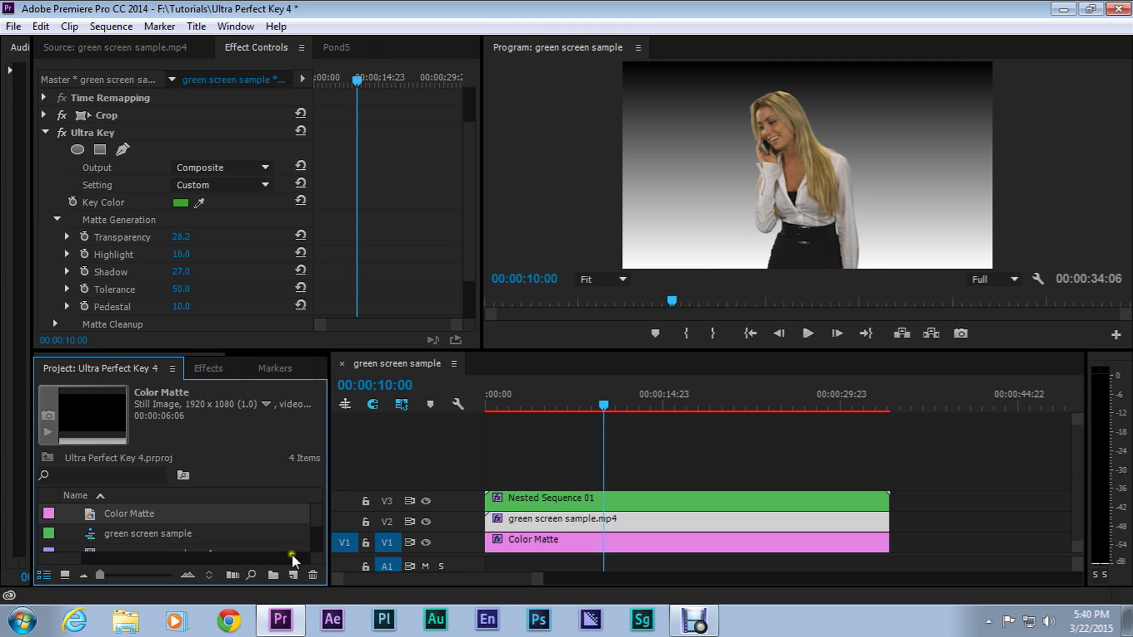
- Create a 1920×1080 Adjustment Layer and place it on V4, extended to the sequence end
{"action": "left_click", "coordinate": [293, 575]}
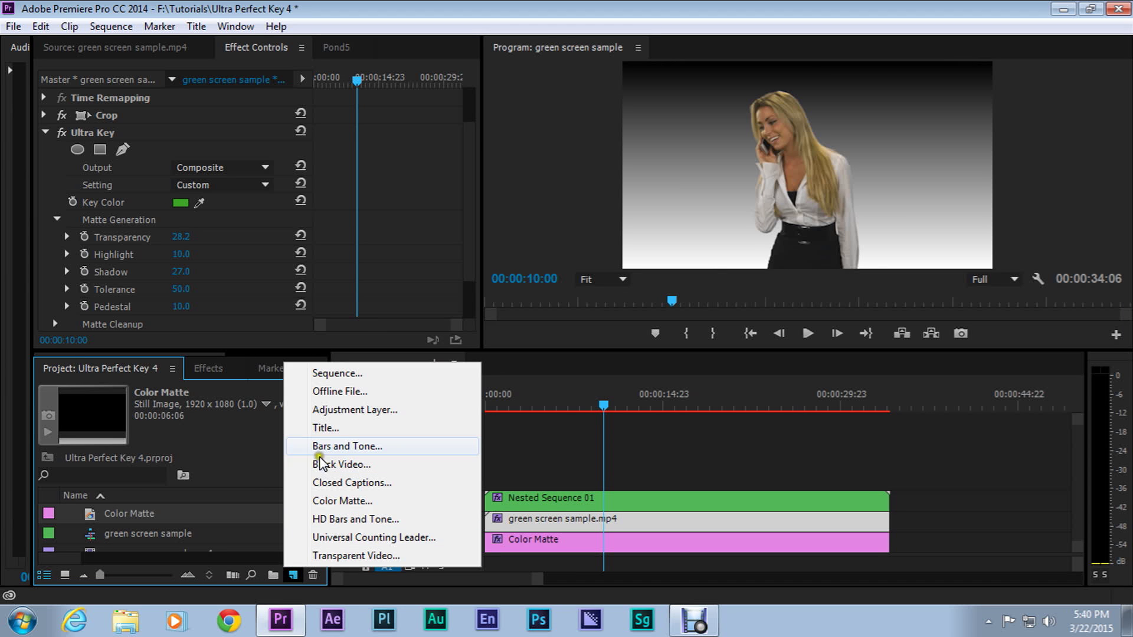
{"action": "left_click", "coordinate": [335, 411]}
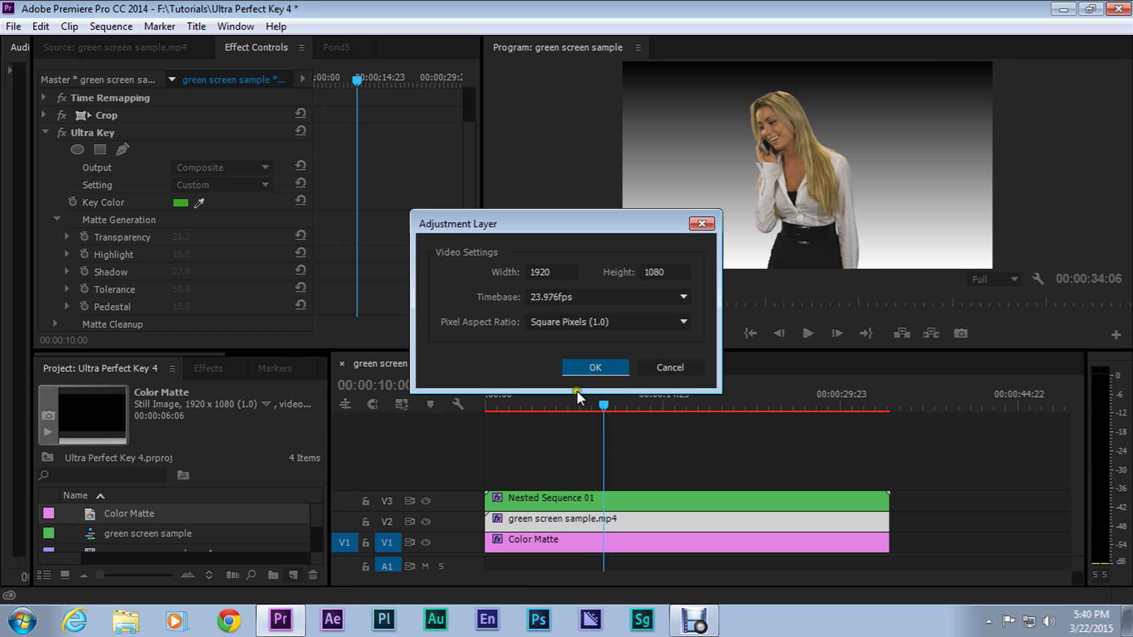
{"action": "left_click", "coordinate": [589, 364]}
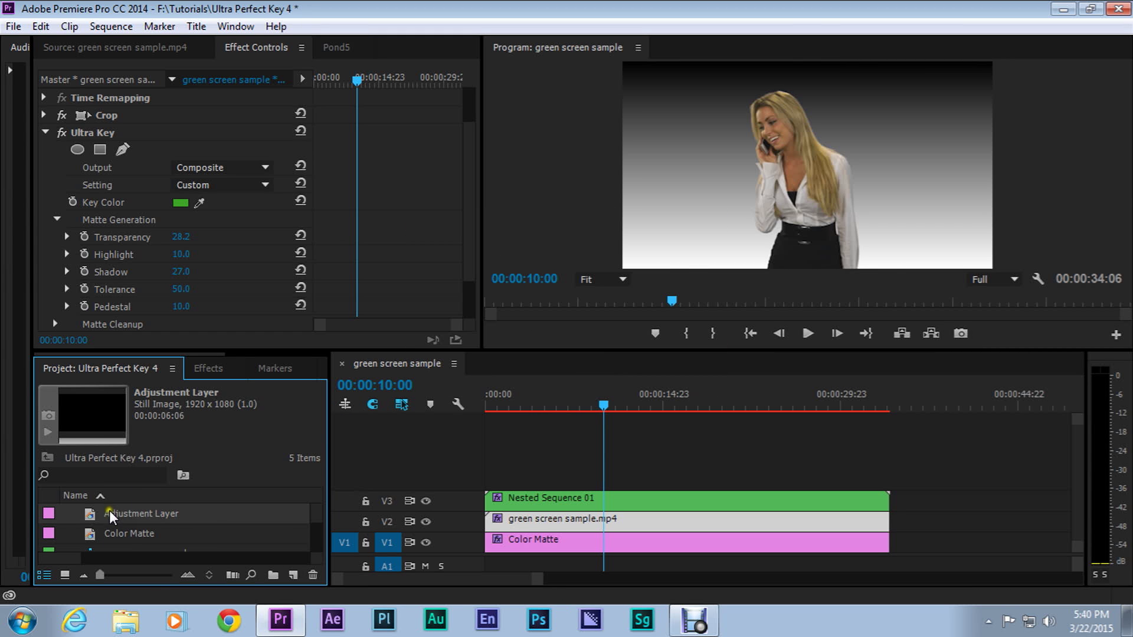
{"action": "left_click_drag", "start_coordinate": [110, 517], "coordinate": [888, 508]}
{"action": "left_click_drag", "start_coordinate": [614, 398], "coordinate": [655, 437]}
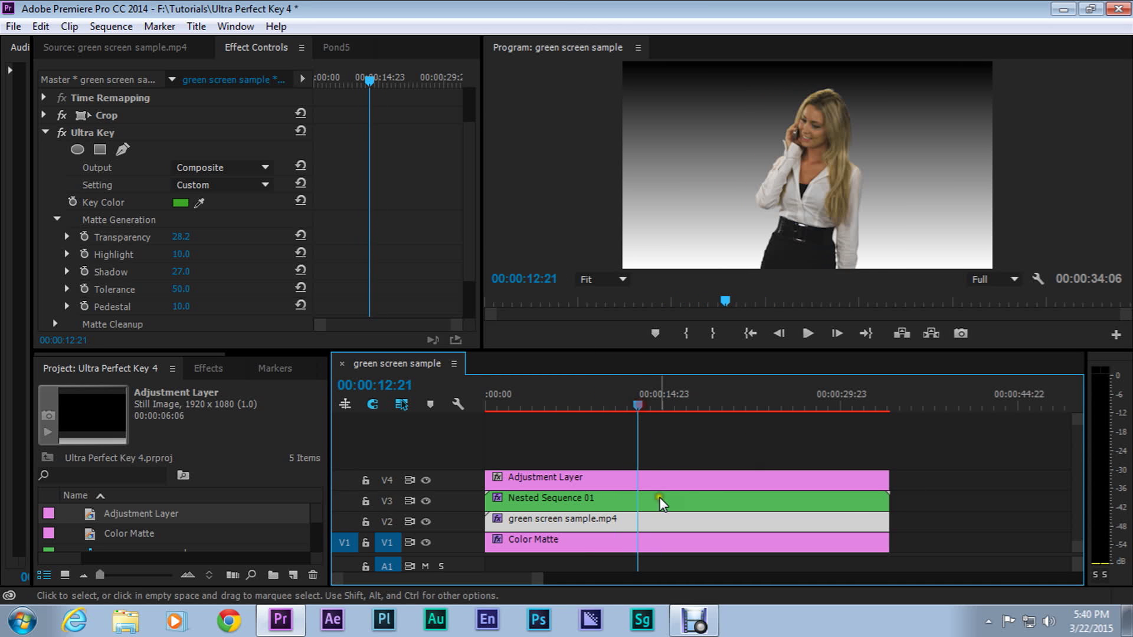
- Search Effects for 'fast' and apply Fast Color Corrector to the Adjustment Layer clip on V4
{"action": "left_click", "coordinate": [662, 477]}
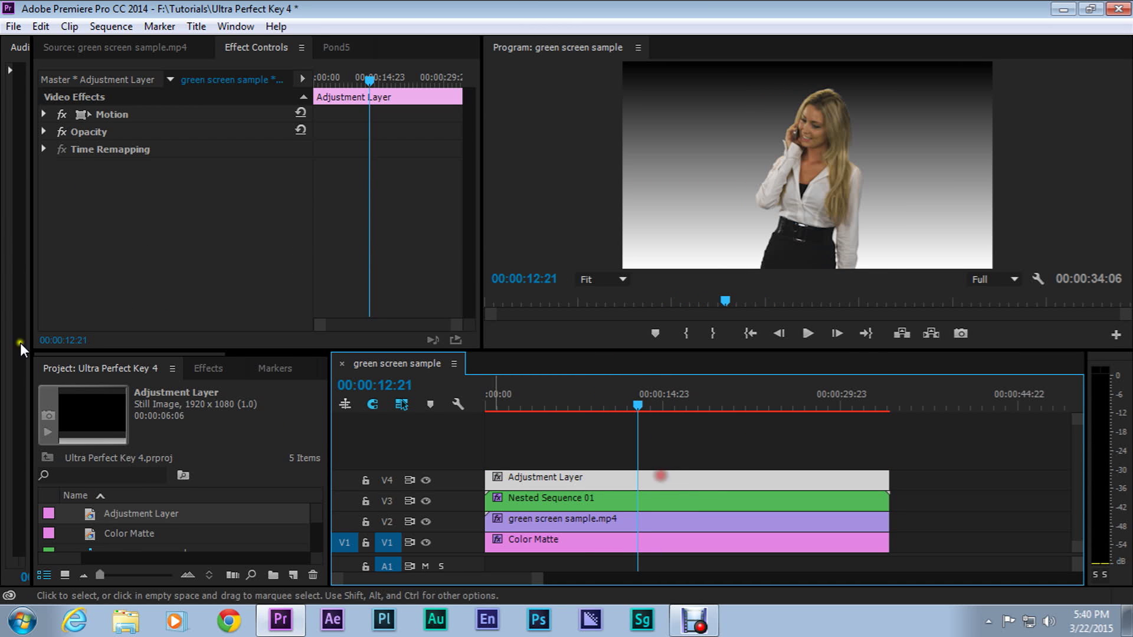
{"action": "left_click", "coordinate": [214, 378]}
{"action": "left_click", "coordinate": [72, 391]}
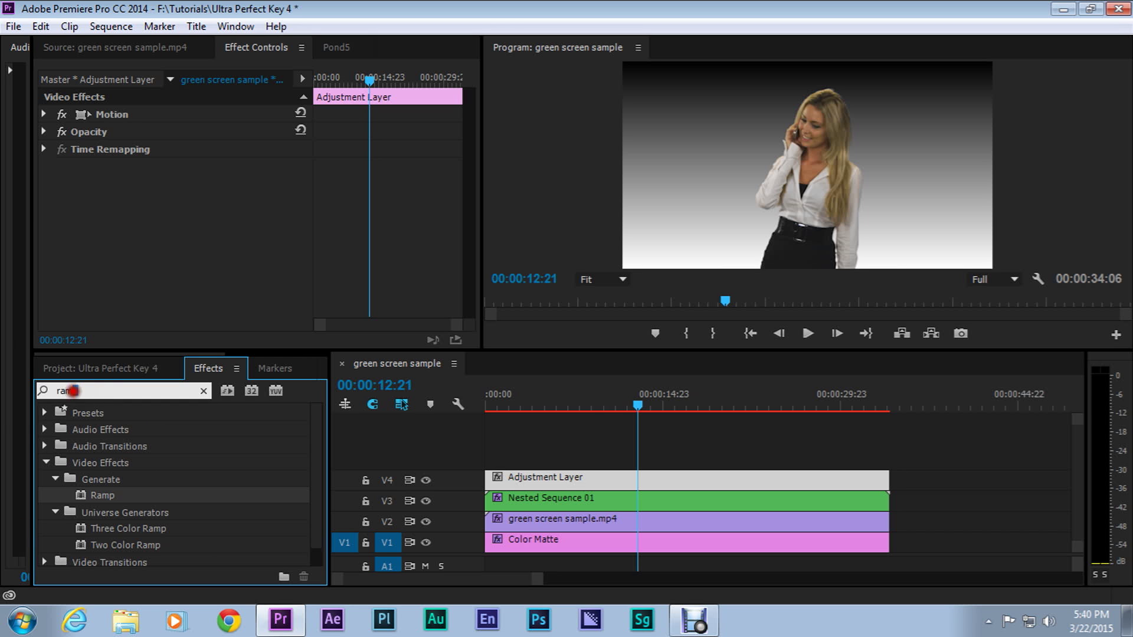
{"action": "double_click", "coordinate": [72, 391]}
{"action": "type", "text": "fast"}
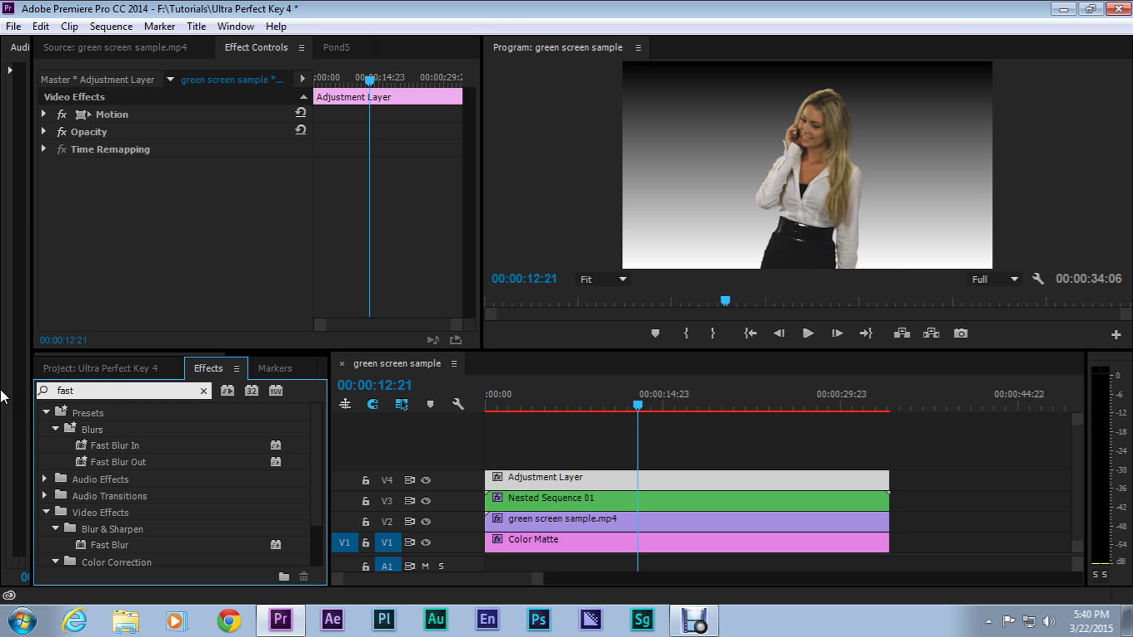
{"action": "scroll", "coordinate": [70, 455], "scroll_direction": "down", "scroll_amount": 3}
{"action": "left_click_drag", "start_coordinate": [88, 528], "coordinate": [579, 479]}
{"action": "left_click_drag", "start_coordinate": [477, 350], "coordinate": [464, 613]}
- Set the Fast Color Corrector input levels to black 4.46 and white 248.76, then review the clip
{"action": "left_click_drag", "start_coordinate": [471, 217], "coordinate": [457, 416]}
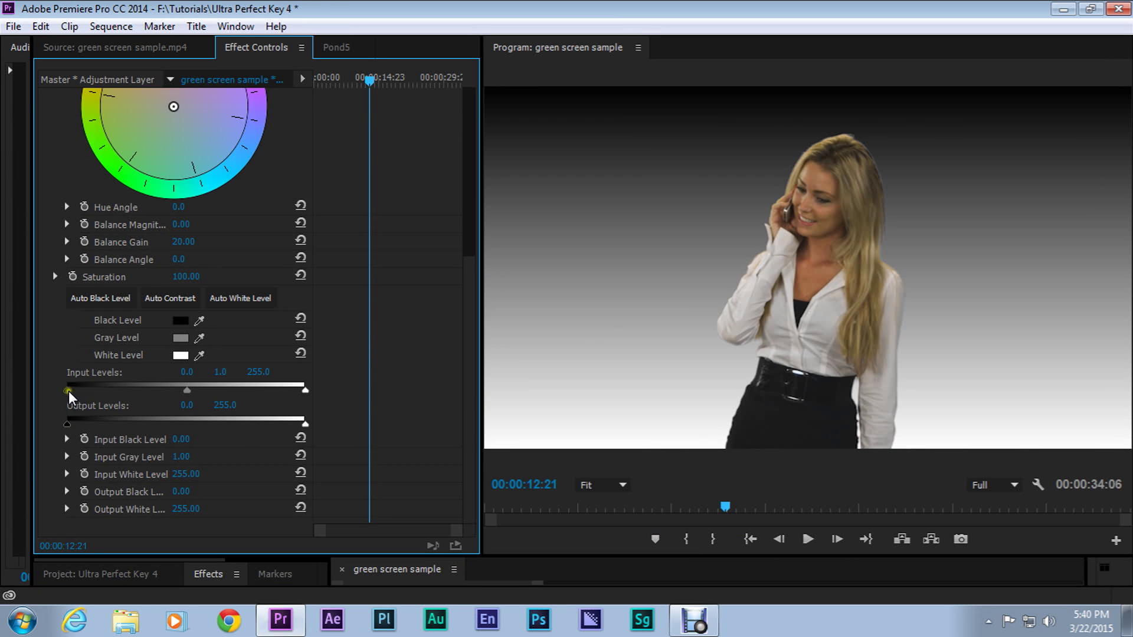
{"action": "left_click_drag", "start_coordinate": [68, 389], "coordinate": [71, 388]}
{"action": "mouse_move", "coordinate": [306, 387]}
{"action": "left_mouse_down"}
{"action": "mouse_move", "coordinate": [295, 388]}
{"action": "mouse_move", "coordinate": [325, 391]}
{"action": "mouse_move", "coordinate": [248, 392]}
{"action": "mouse_move", "coordinate": [318, 400]}
{"action": "mouse_move", "coordinate": [299, 398]}
{"action": "left_mouse_up"}
{"action": "left_click_drag", "start_coordinate": [726, 507], "coordinate": [682, 520]}
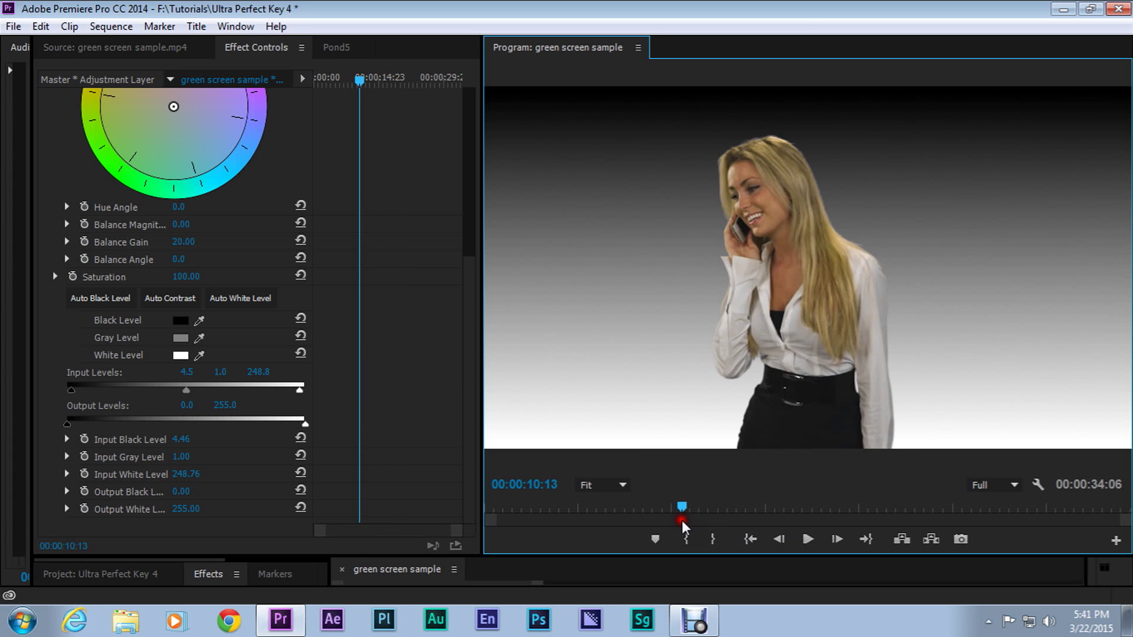